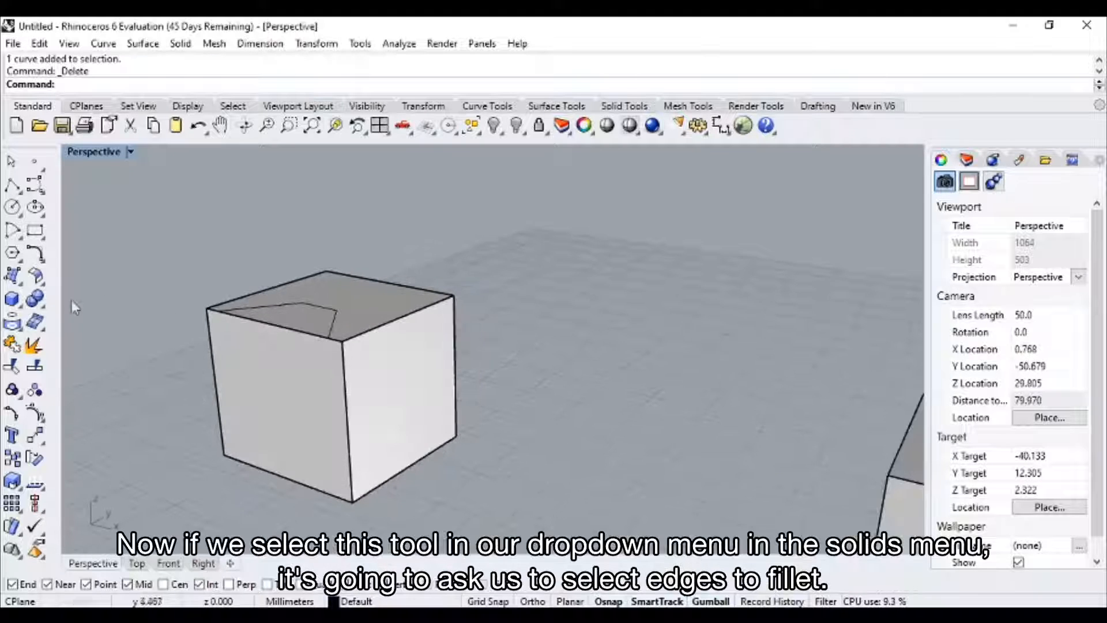
Fillet the three cube edges that meet at the nearest upper corner with a radius of 1.
left_click(46, 312)
left_click(175, 335)
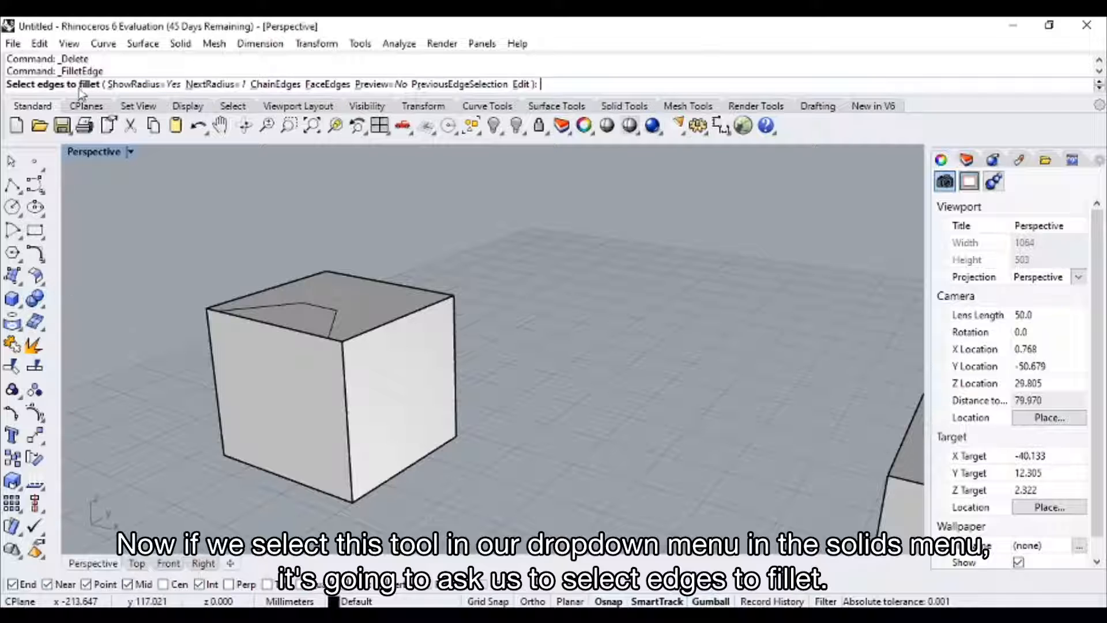
right_click_drag(388, 360, 379, 360)
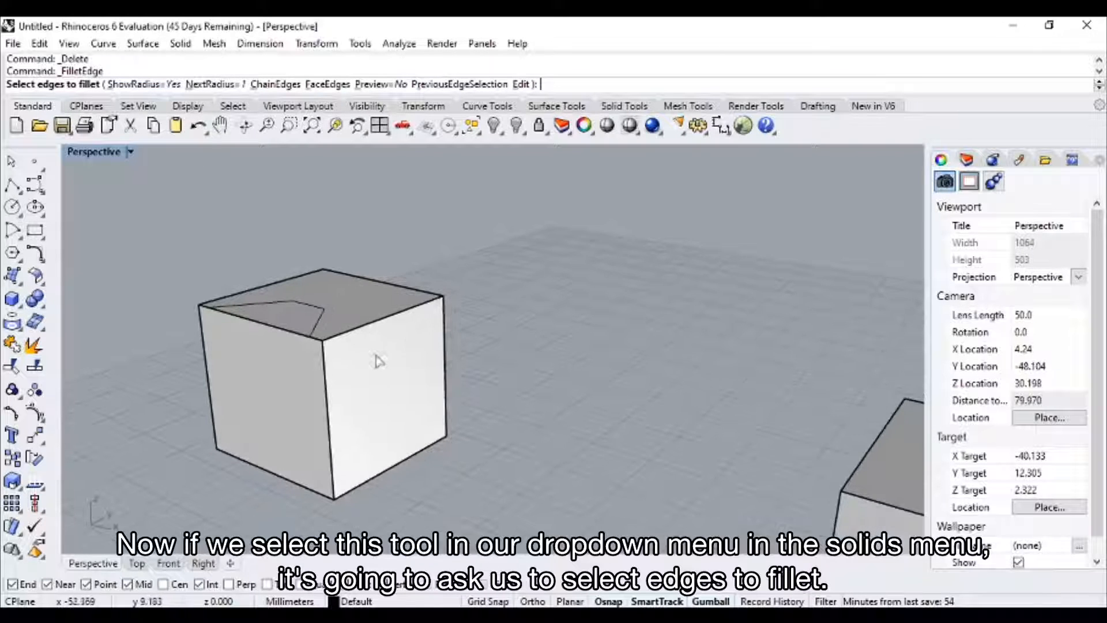
scroll(393, 334, "up", 4)
left_click(372, 317)
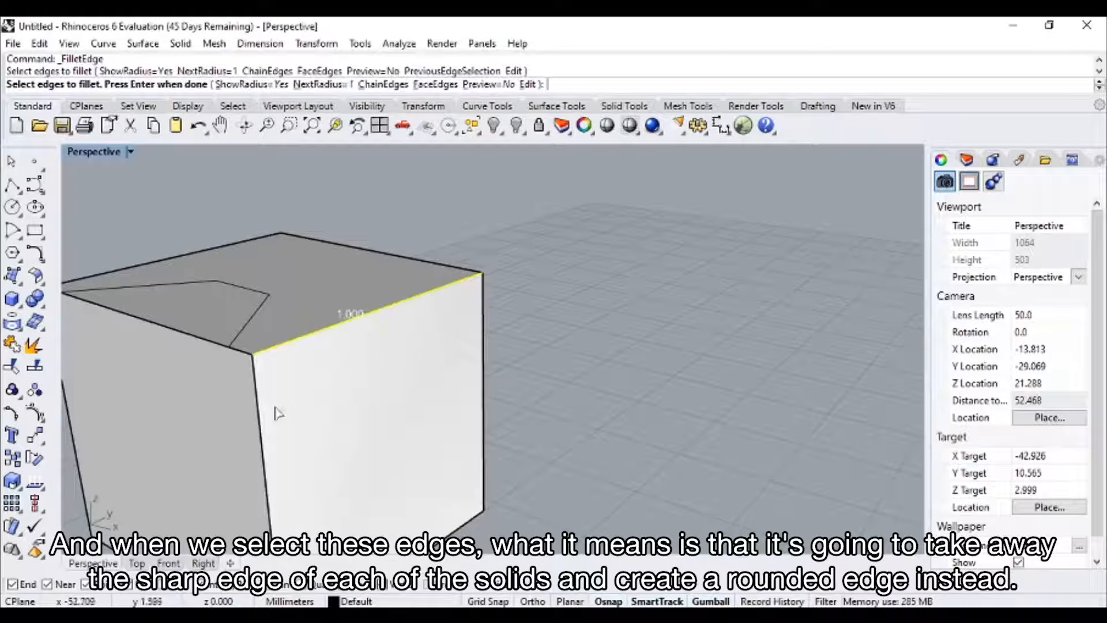
left_click(265, 417)
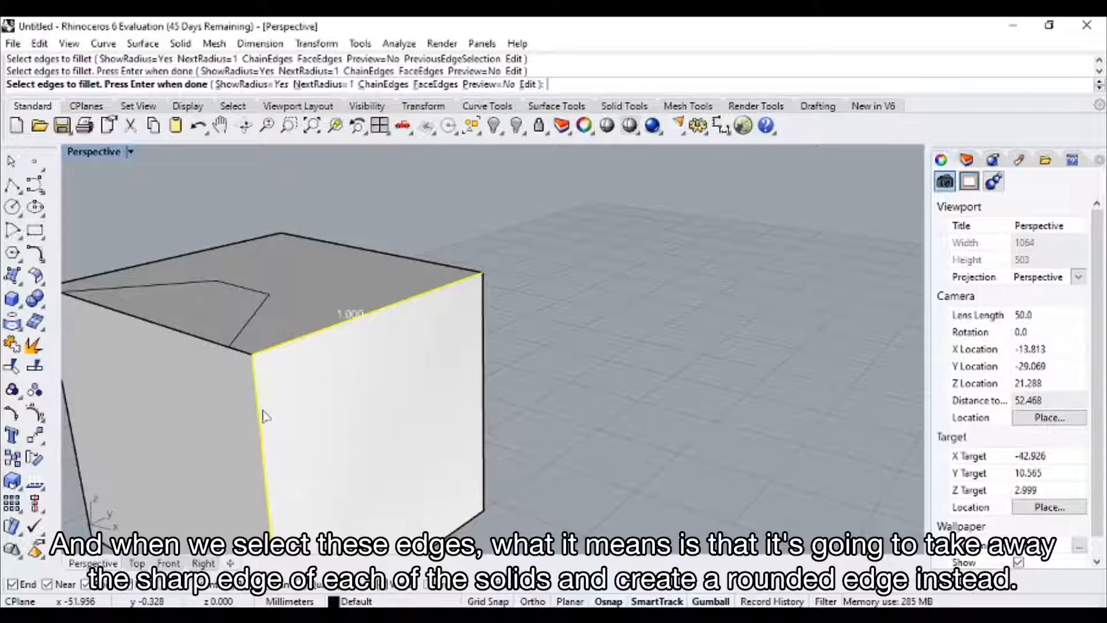
left_click(183, 338)
right_click_drag(574, 401, 634, 385)
key("Return")
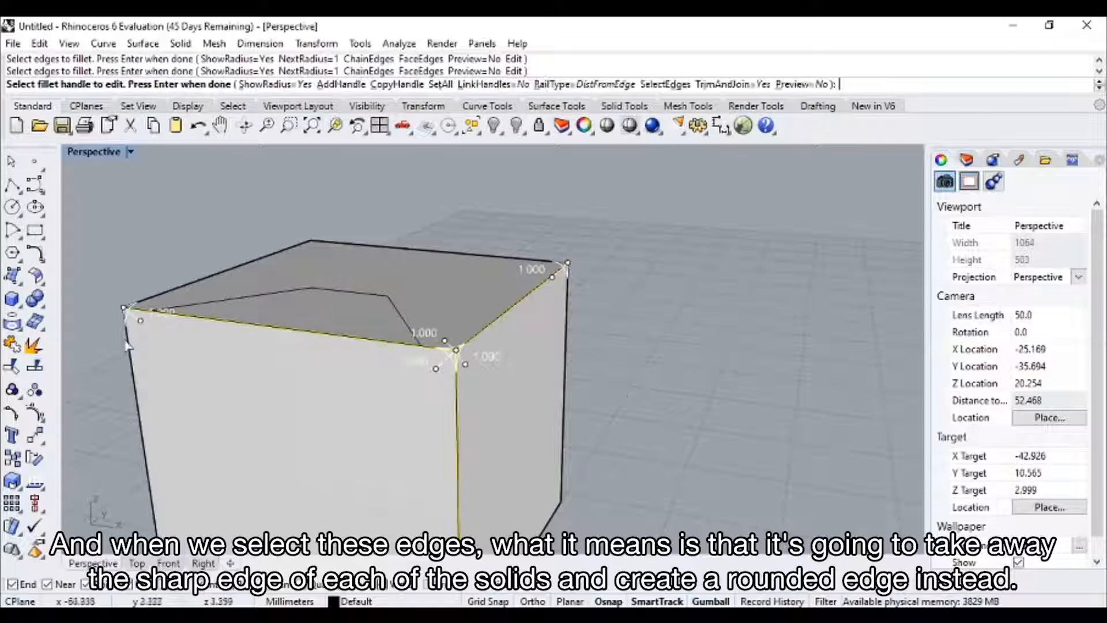
right_click_drag(648, 383, 588, 383)
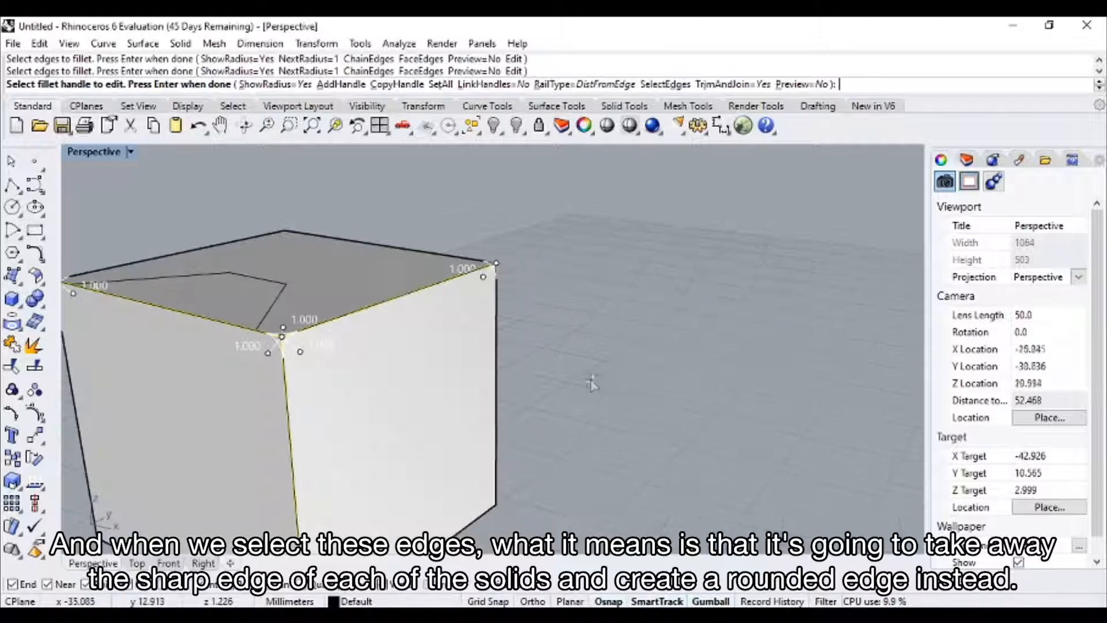
key("Return")
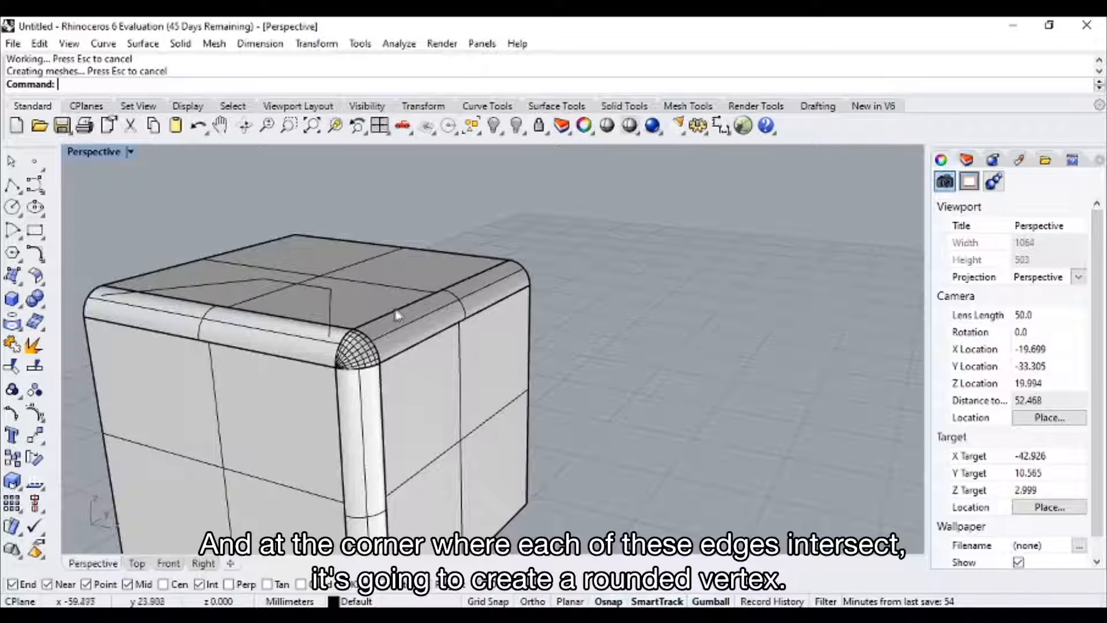
Undo the corner fillets and the preceding curve deletion, and clear the selection.
key("ctrl+z")
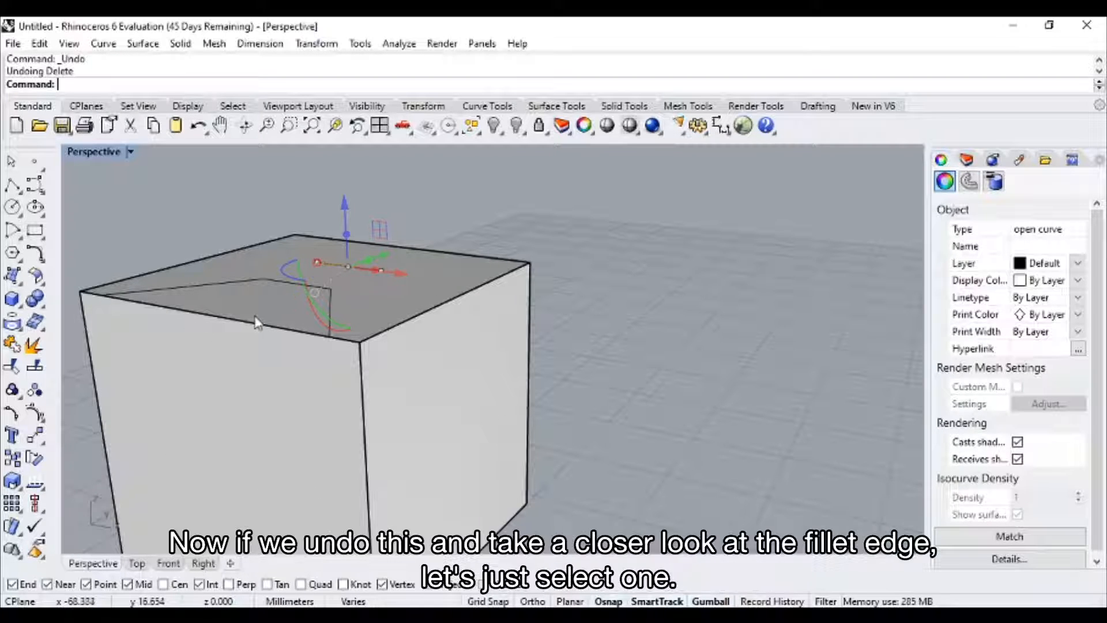
key("Escape")
Start an edge fillet of radius 1 on the top edge of the bright side face and add a handle near its middle.
left_click(43, 306)
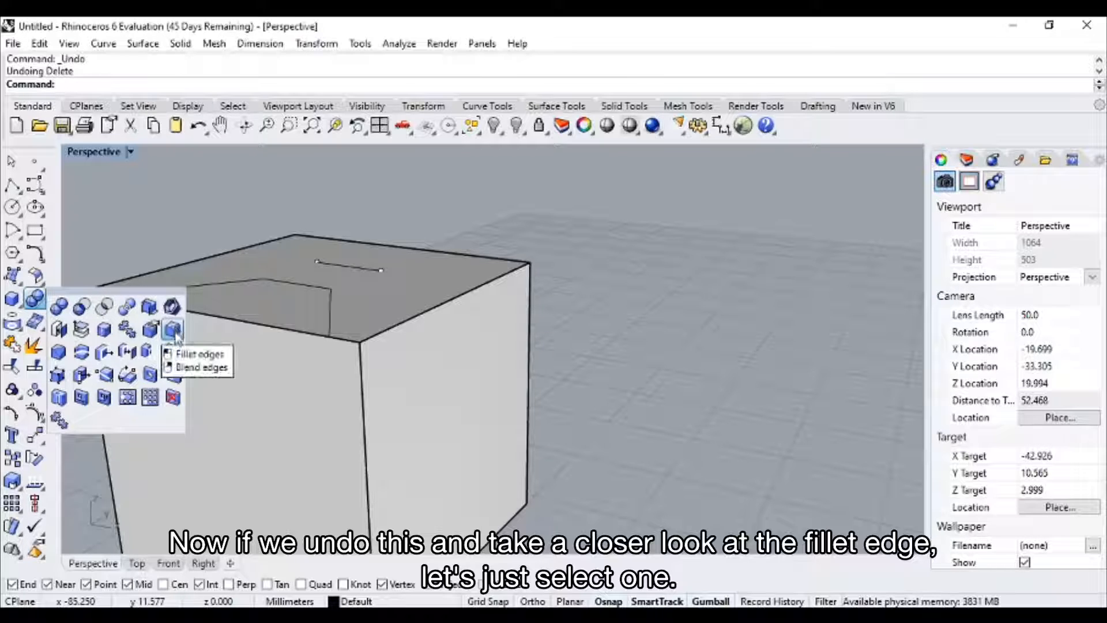
left_click(171, 329)
left_click(443, 310)
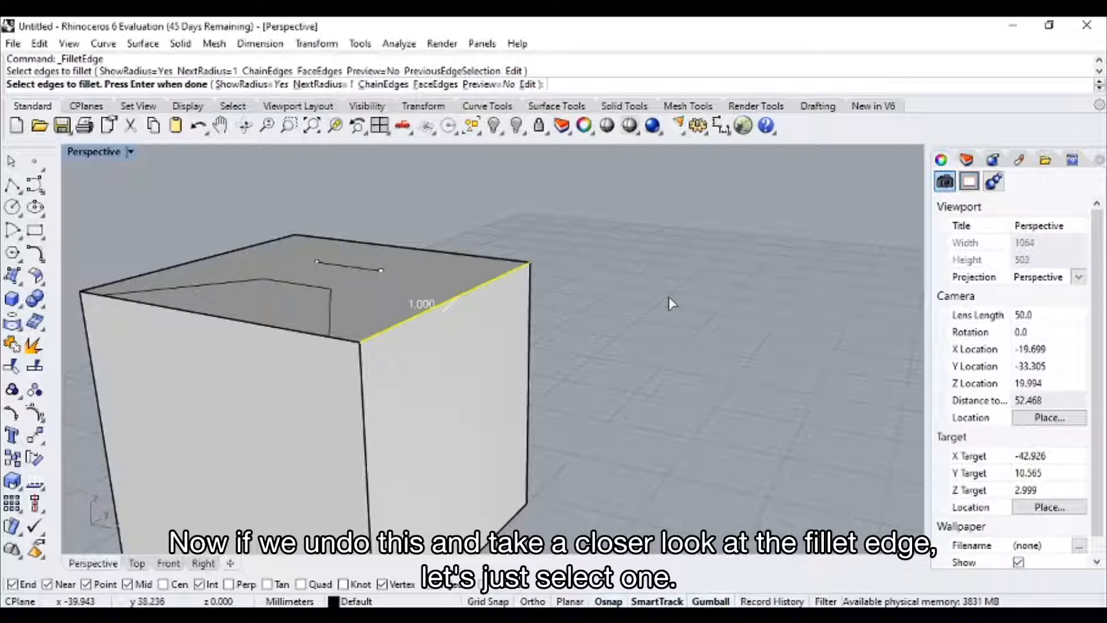
key("Return")
right_click_drag(683, 294, 659, 289)
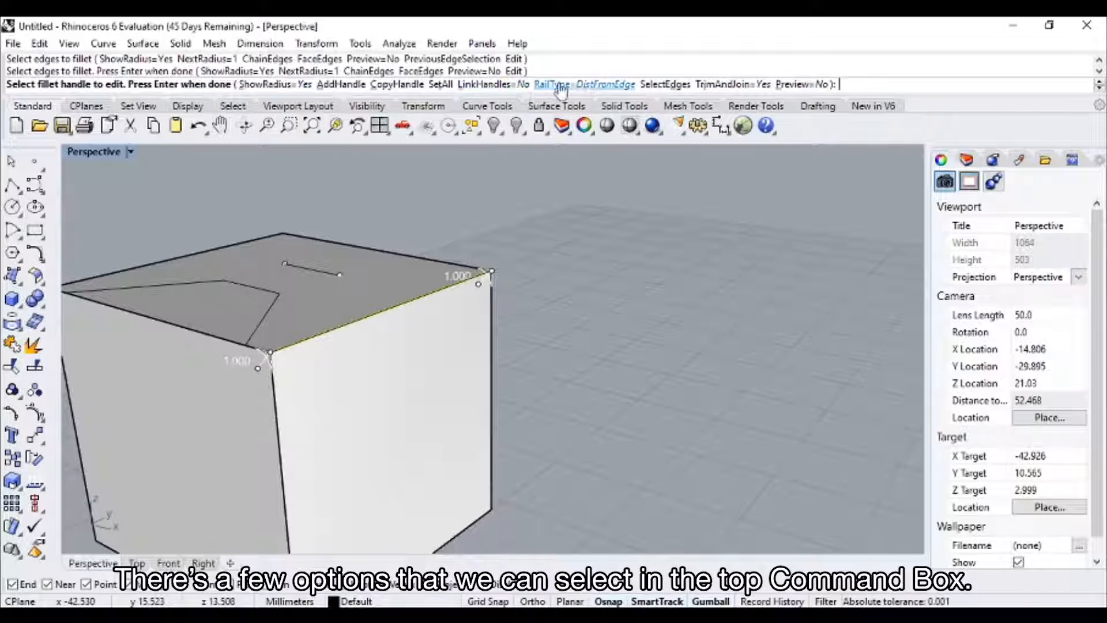
left_click(358, 86)
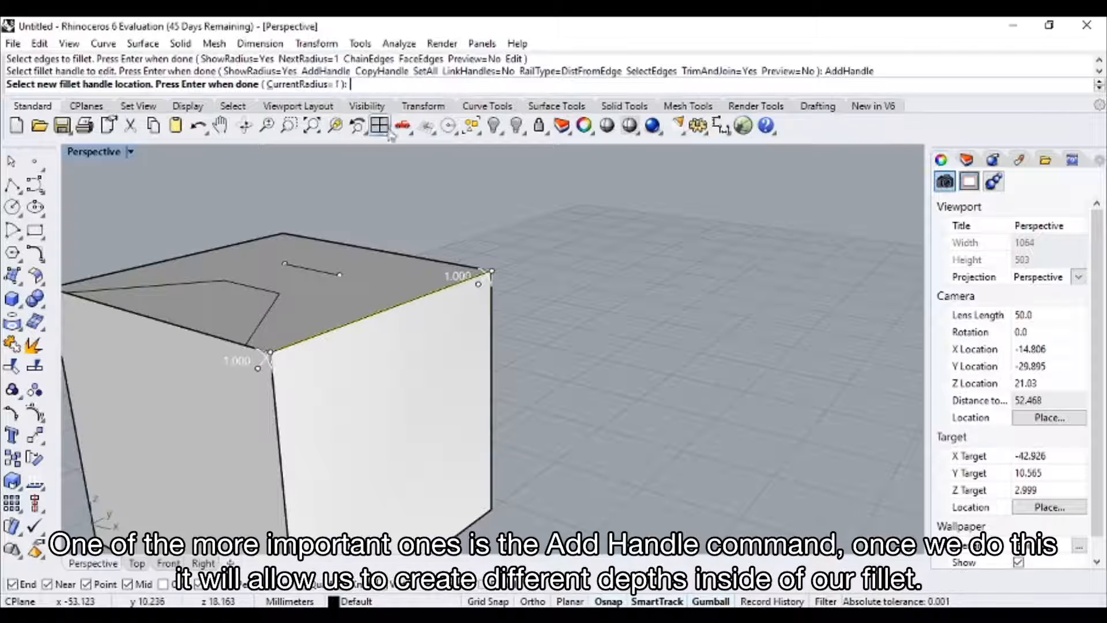
right_click_drag(375, 305, 382, 349)
left_click(369, 349)
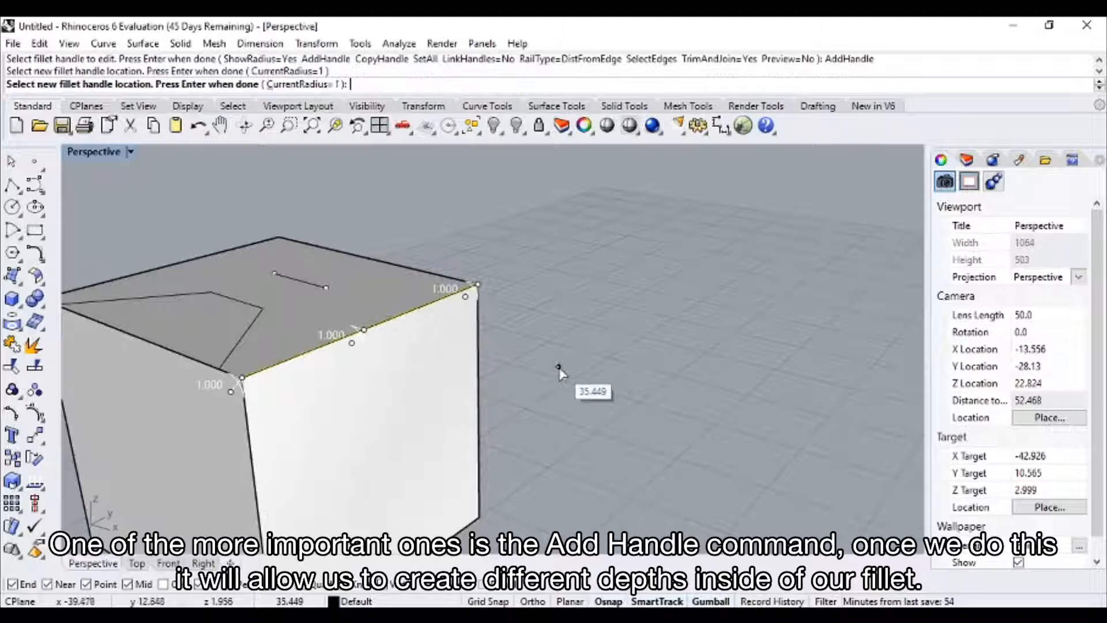
key("Return")
right_click_drag(534, 375, 464, 385)
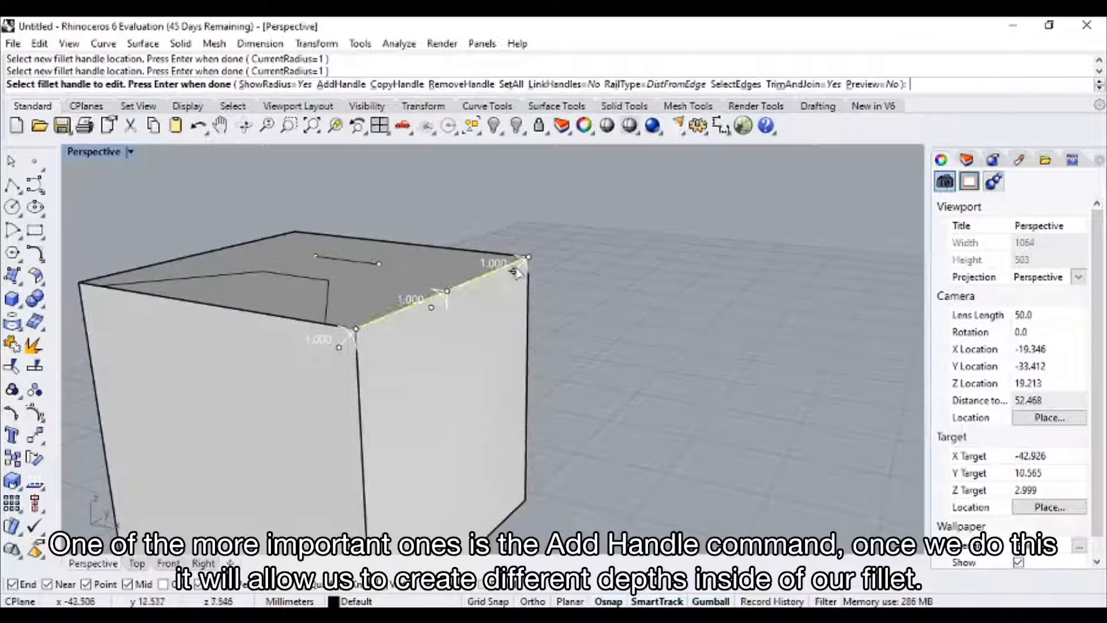
Enlarge the middle fillet handle's radius to about 5.57 and apply the variable-radius fillet to the edge.
left_click(431, 307)
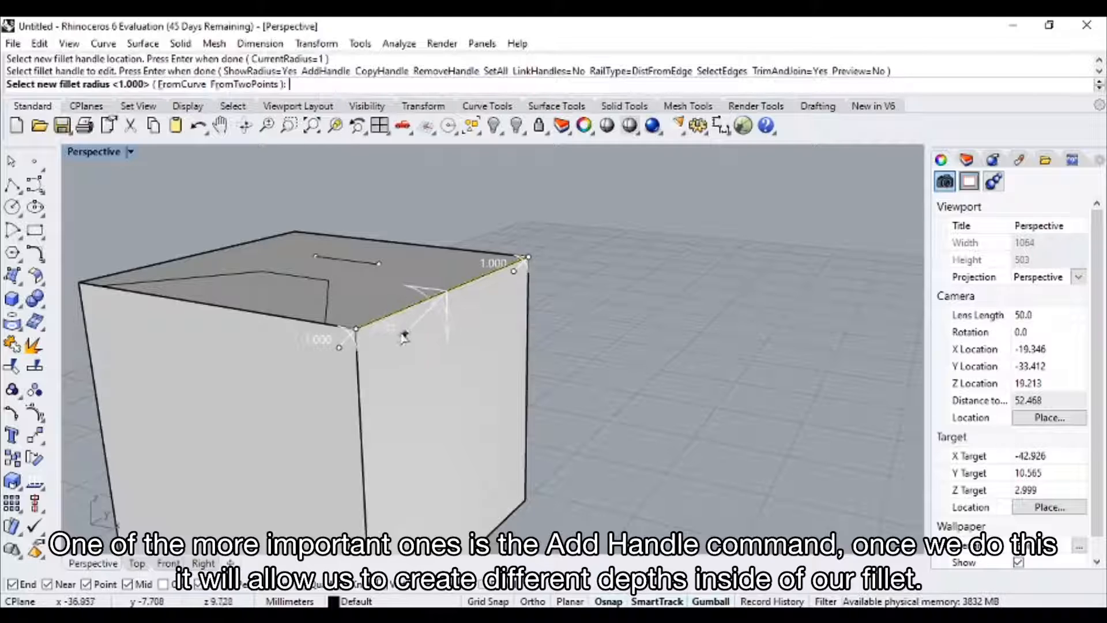
left_click(365, 374)
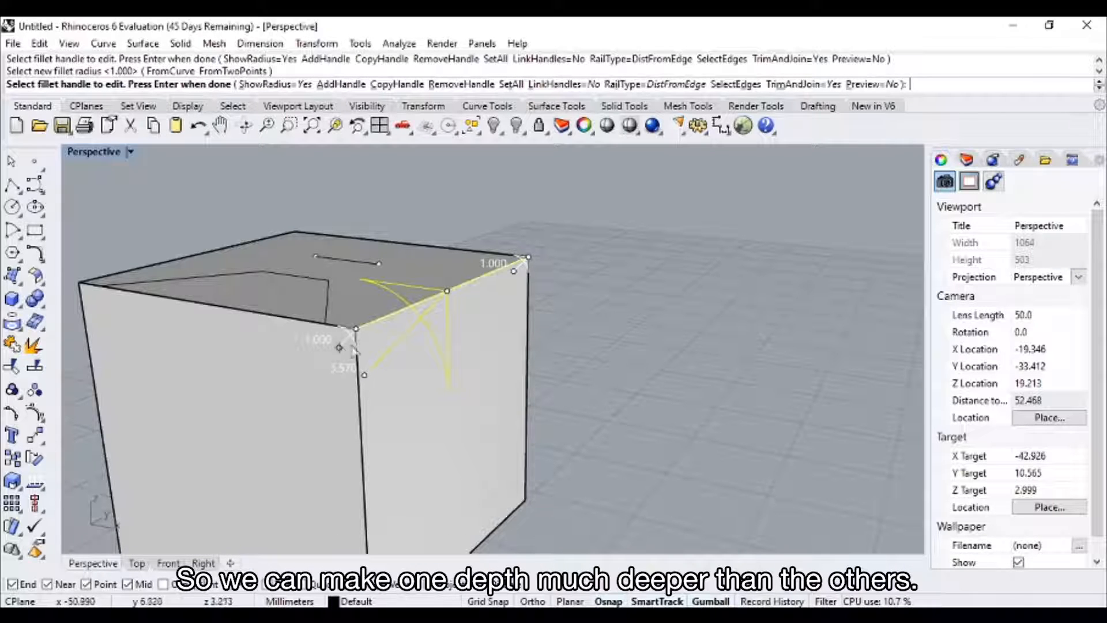
right_click_drag(692, 346, 278, 407)
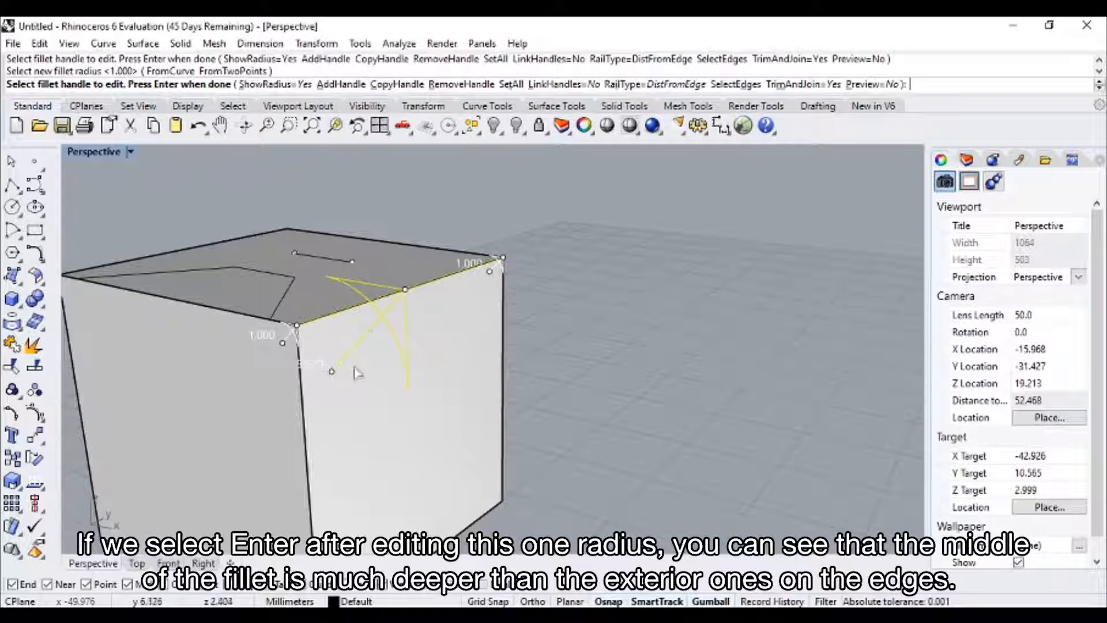
key("Return")
right_click_drag(606, 304, 403, 338)
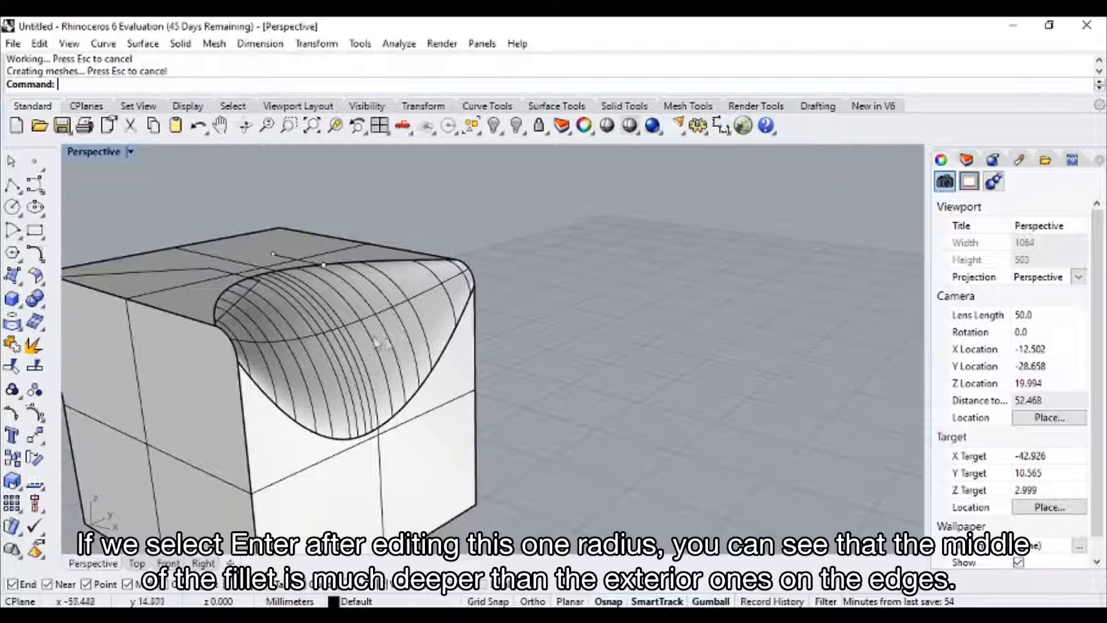
right_click_drag(349, 320, 354, 361)
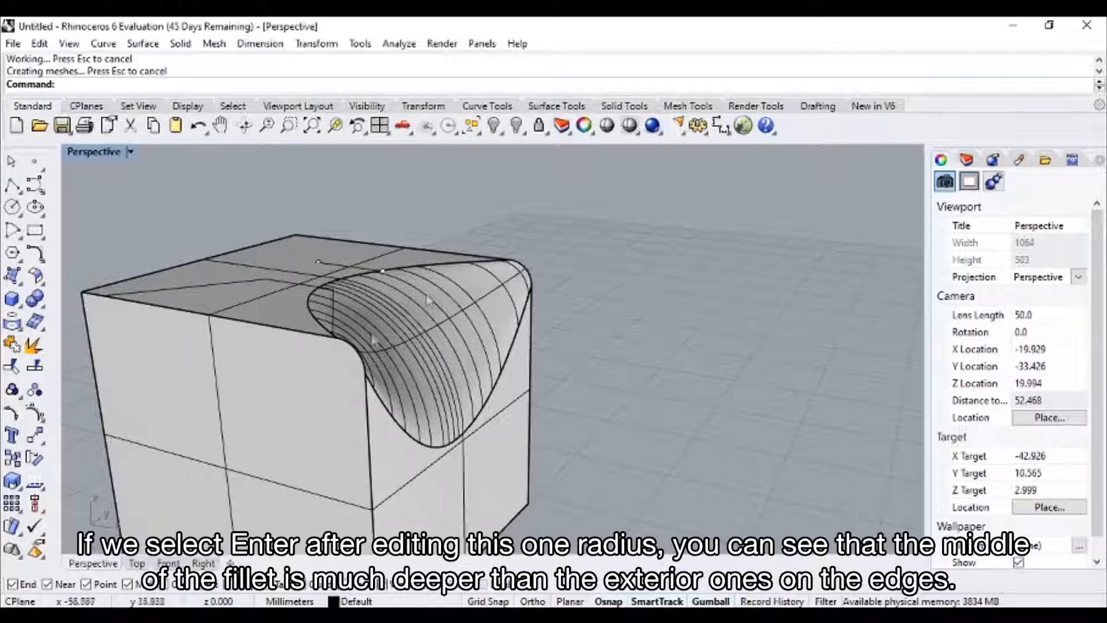
Undo the variable-radius edge fillet on the cube.
key("ctrl+z")
right_click_drag(537, 324, 484, 353)
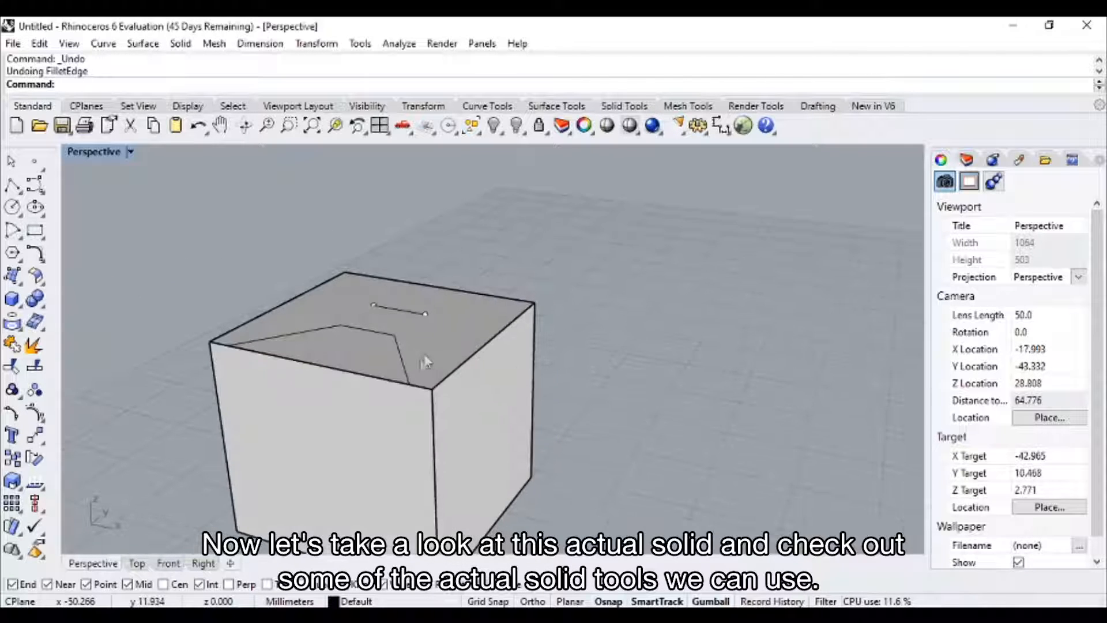
right_click_drag(402, 357, 359, 364)
Shell the cube with a thickness of 1, removing its bright side face, and undo the shell.
left_click(39, 302)
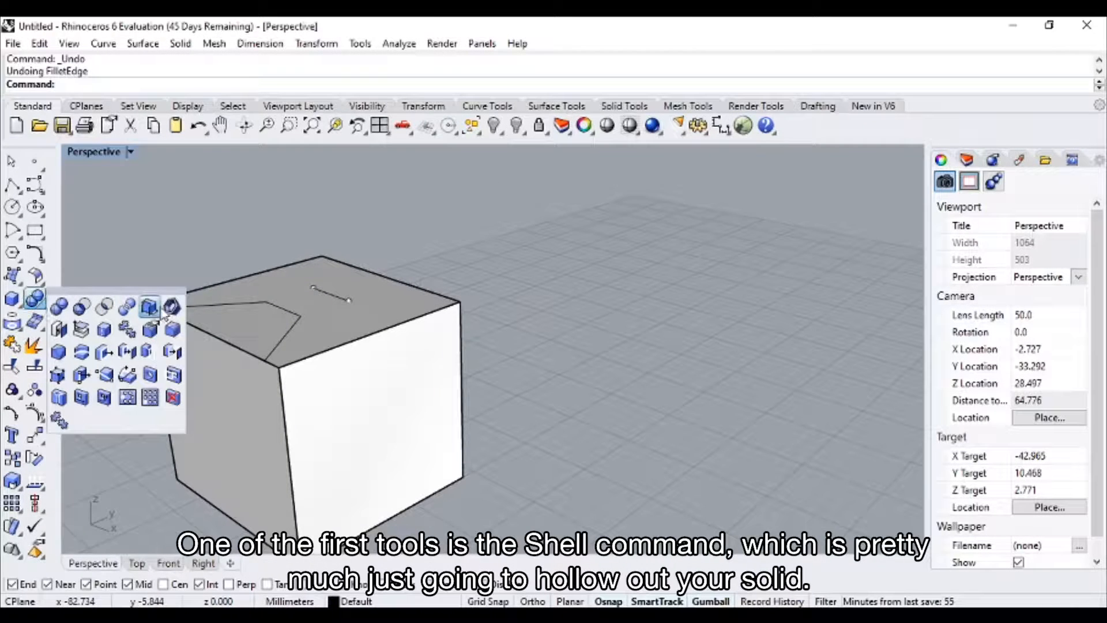
left_click(167, 308)
right_click_drag(328, 336, 308, 295)
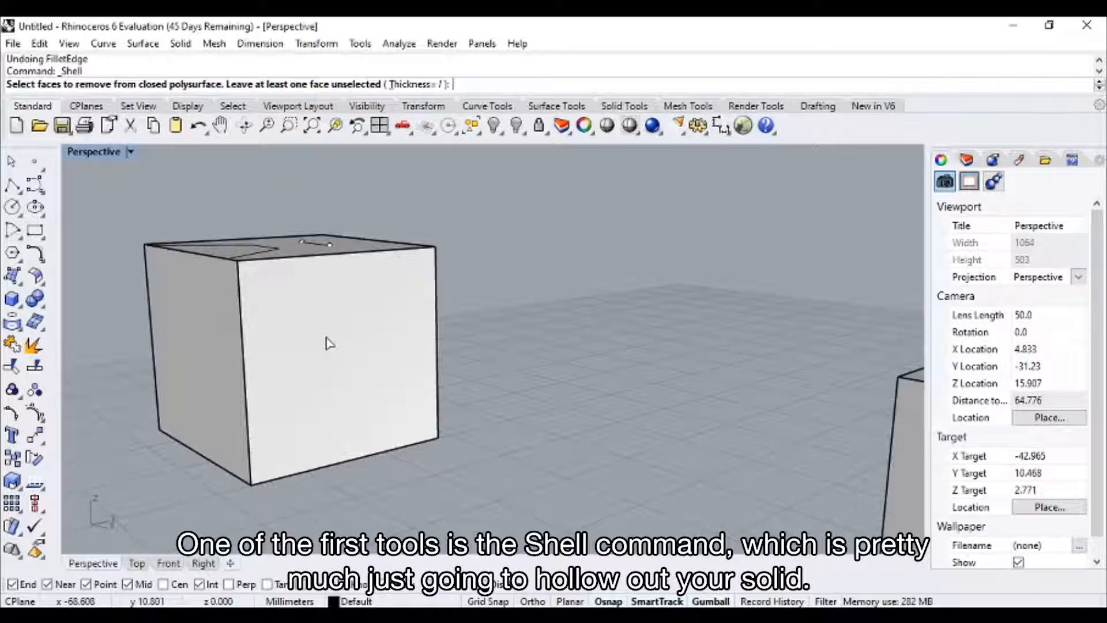
left_click(329, 350)
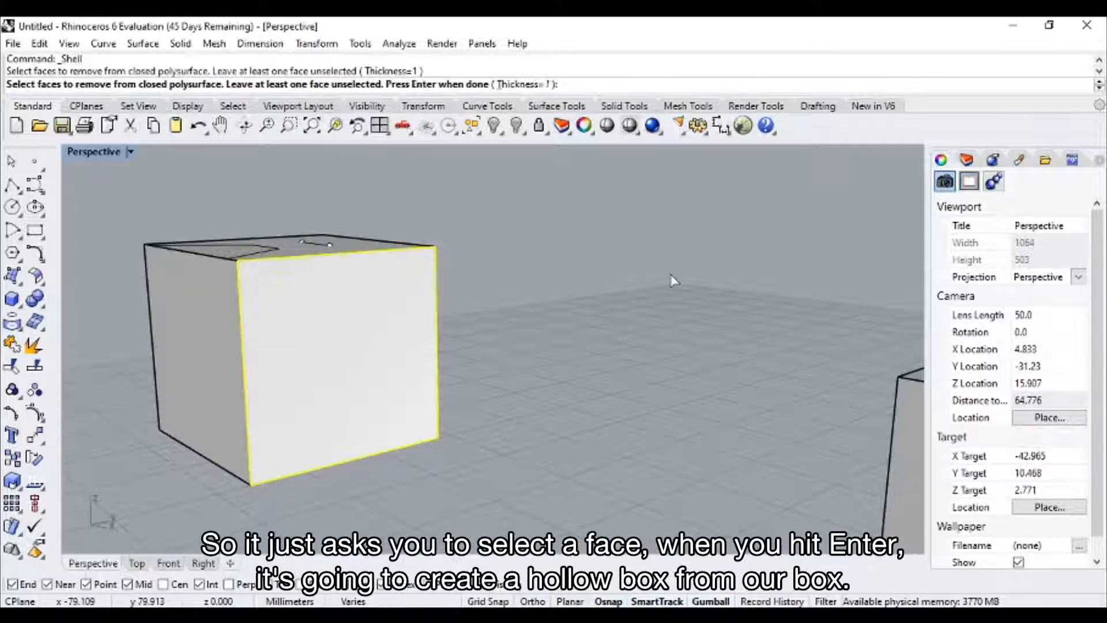
key("Return")
mouse_move(528, 318)
right_mouse_down()
mouse_move(401, 318)
mouse_move(400, 297)
mouse_move(434, 314)
mouse_move(485, 308)
mouse_move(533, 327)
right_mouse_up()
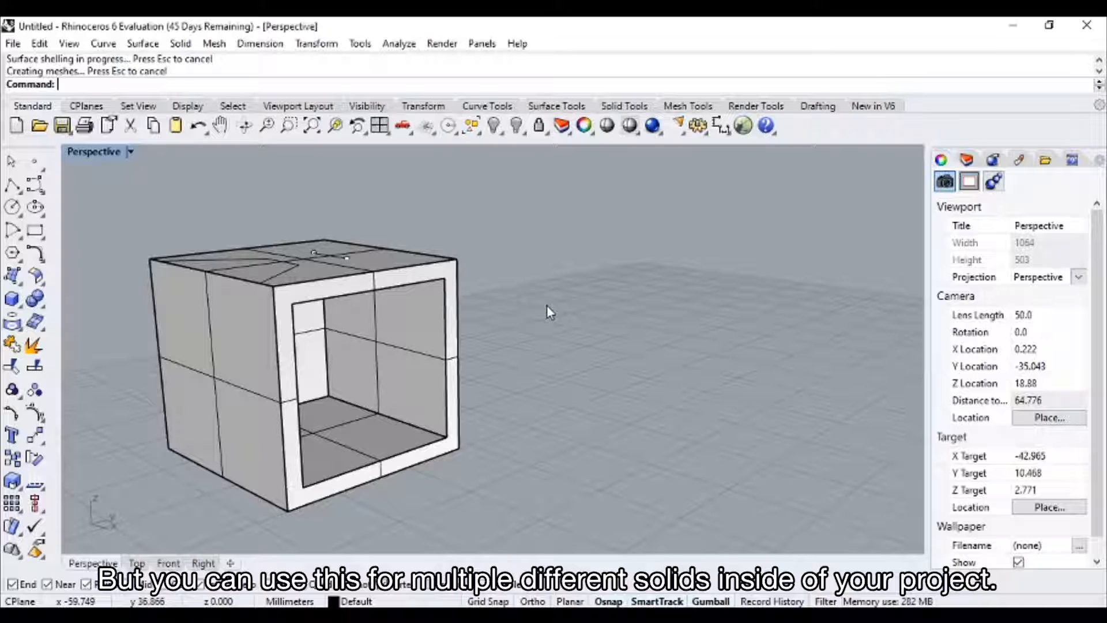
key("ctrl+z")
Start a round hole on the cube's top face and set its radius to 2.
left_click(43, 310)
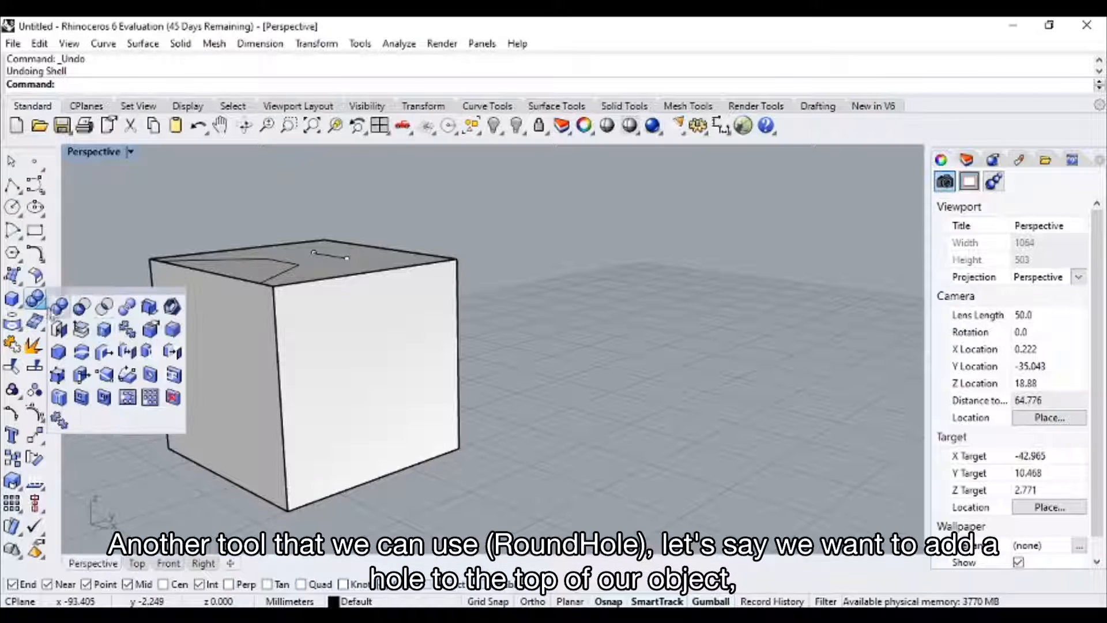
left_click(151, 376)
right_click_drag(363, 317, 413, 375)
scroll(358, 385, "up", 3)
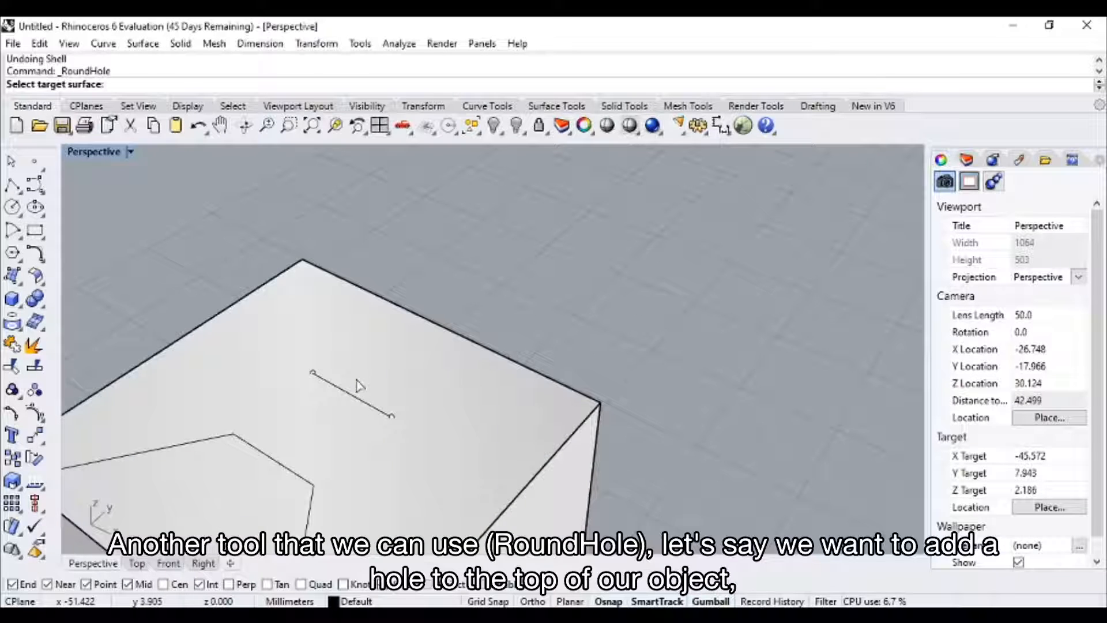
left_click(400, 375)
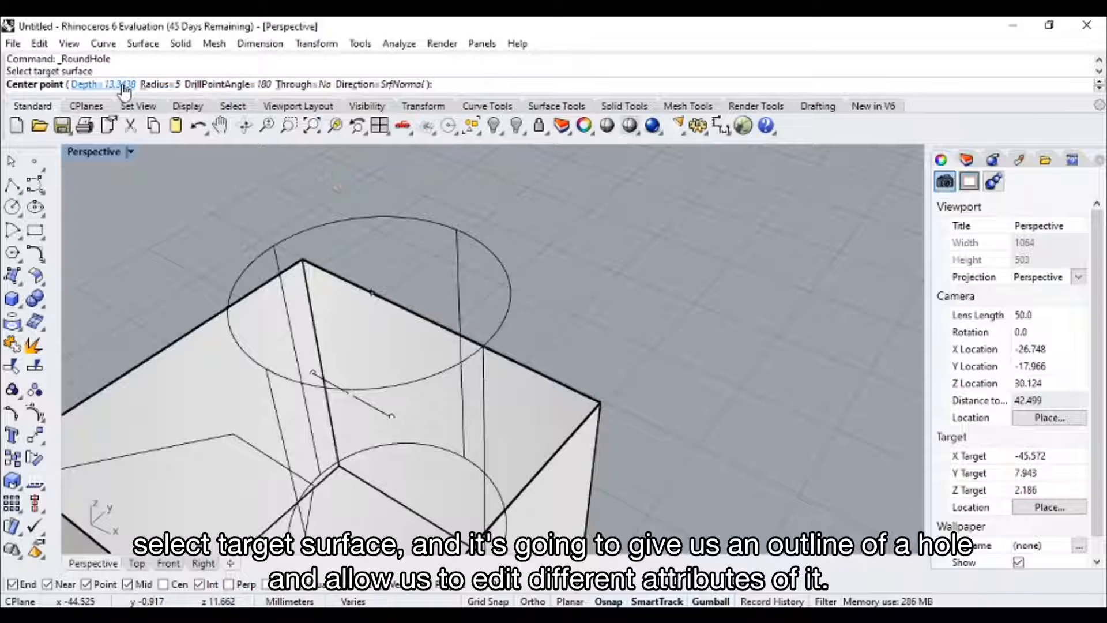
left_click(154, 84)
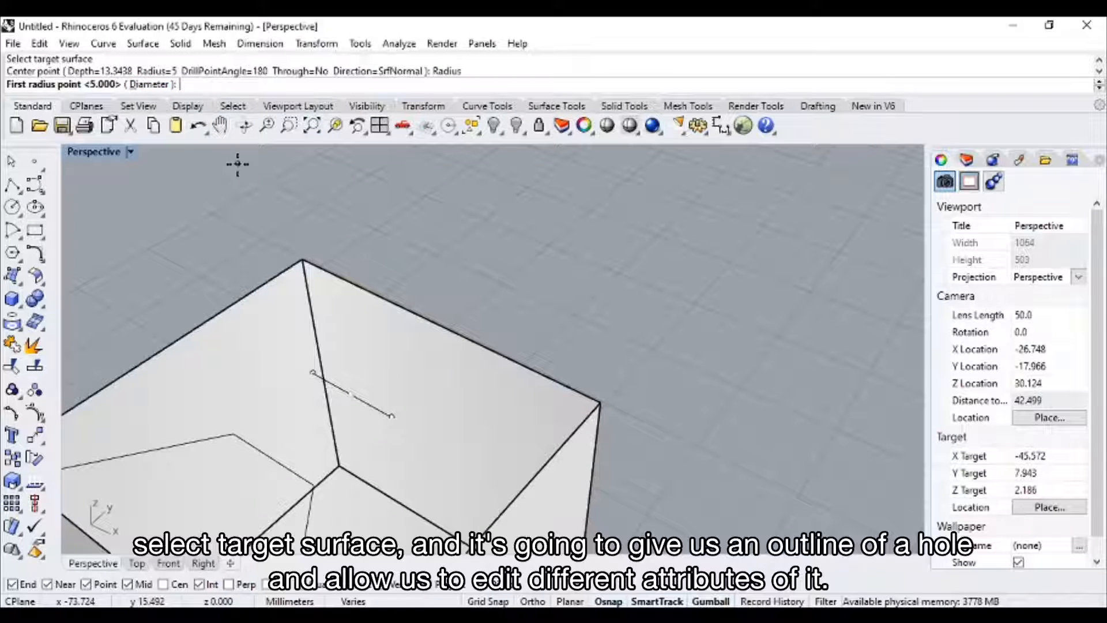
type("2")
key("Return")
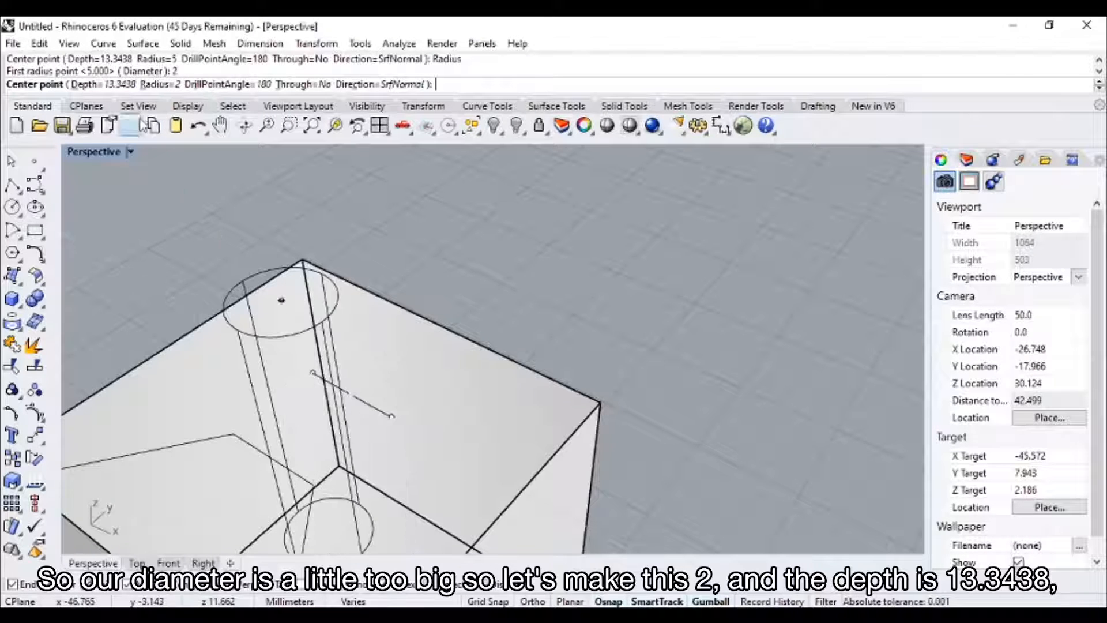
Place the 13.3438 deep round hole at the midpoint of the short line on the top face, and undo it.
right_click_drag(427, 437, 377, 335)
right_click_drag(300, 445, 369, 381)
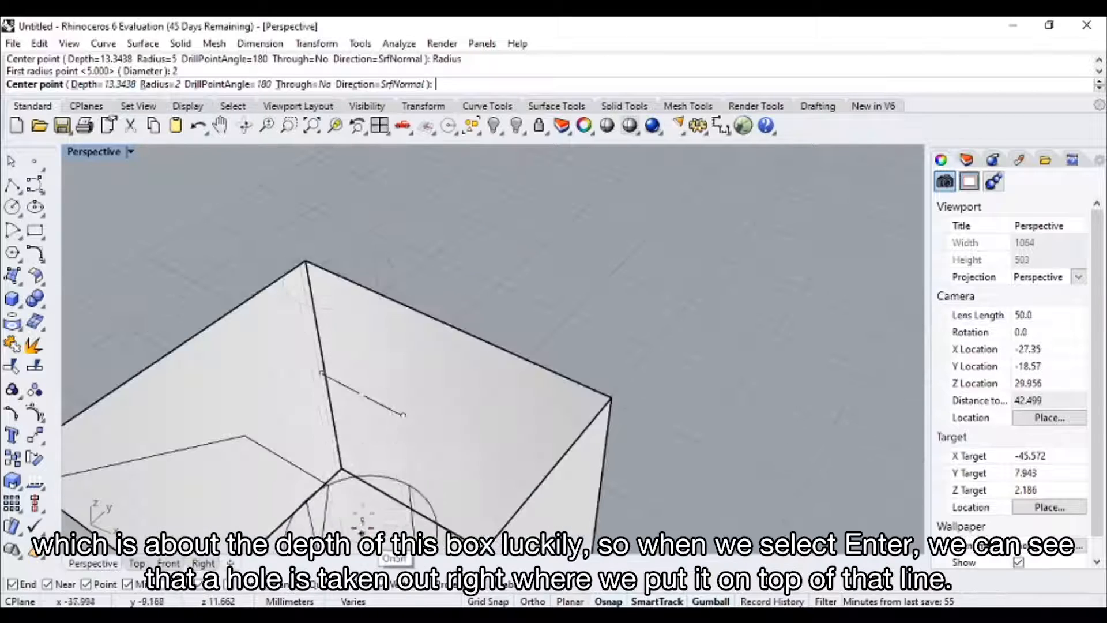
left_click(361, 394)
key("Return")
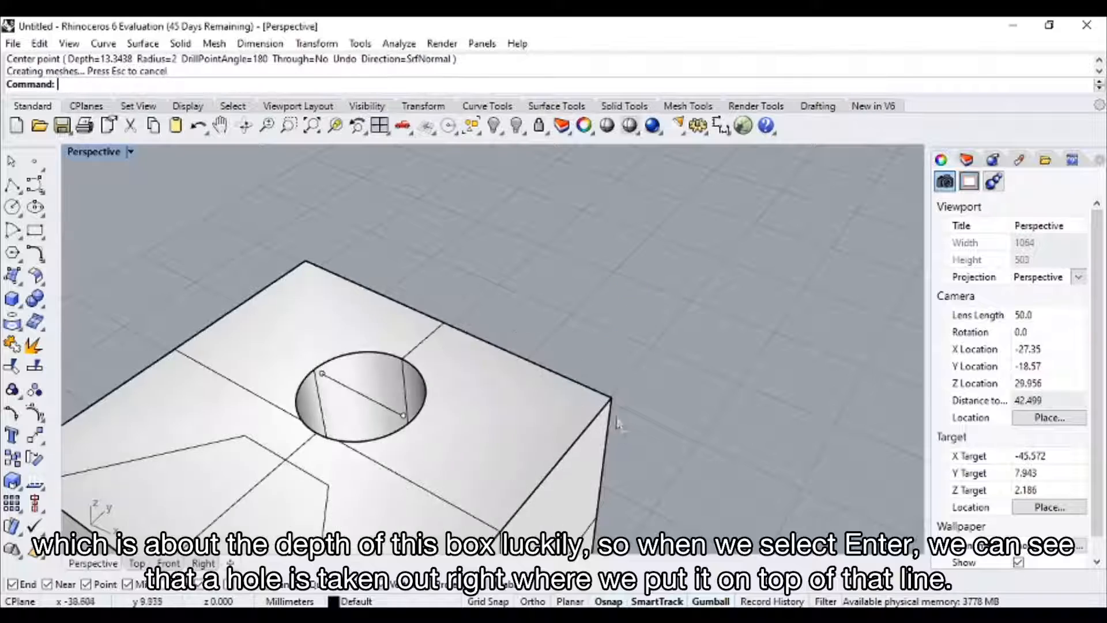
scroll(616, 424, "down", 4)
right_click_drag(614, 430, 494, 337)
key("ctrl+z")
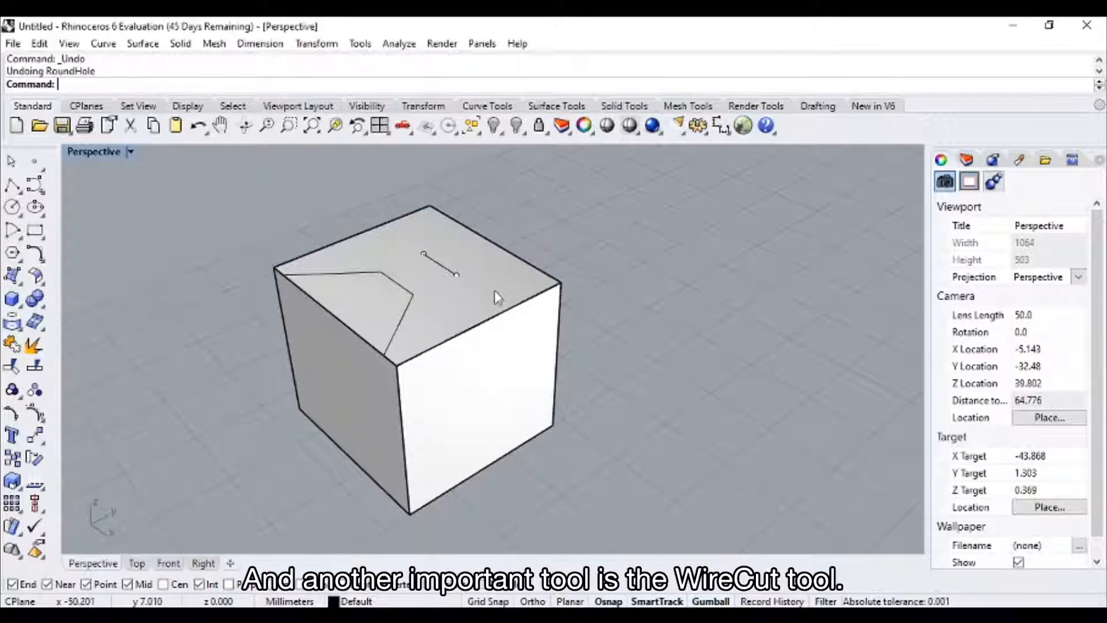
Start a Wire Cut with the three-segment polyline on the cube's top face as cutting curve and the cube as the object.
right_click_drag(453, 291, 531, 278)
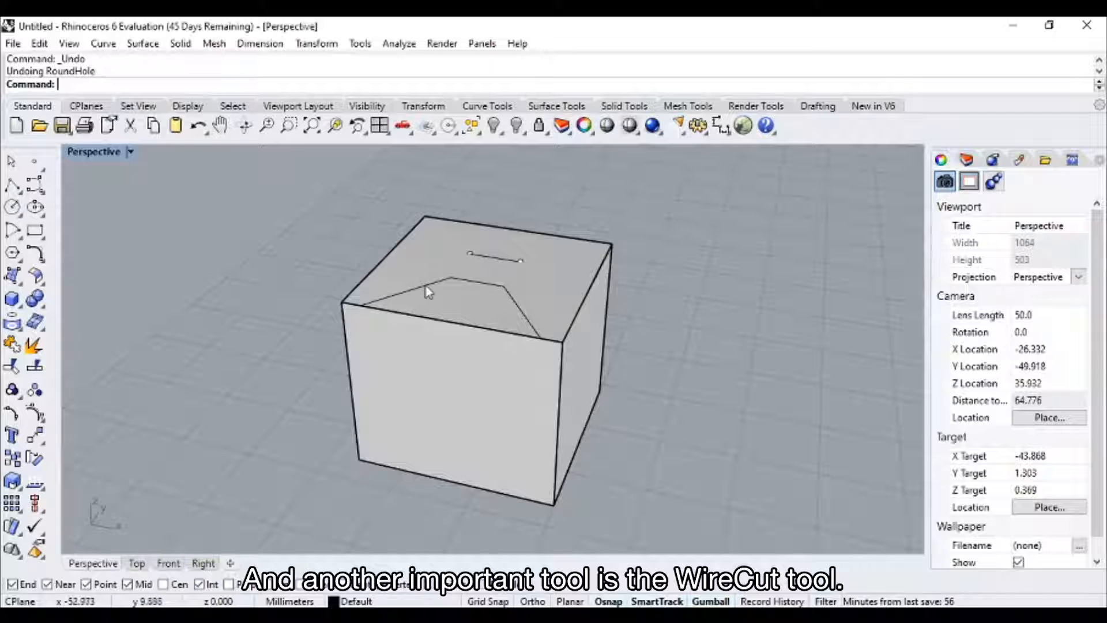
scroll(445, 292, "up", 3)
right_click_drag(474, 288, 441, 298)
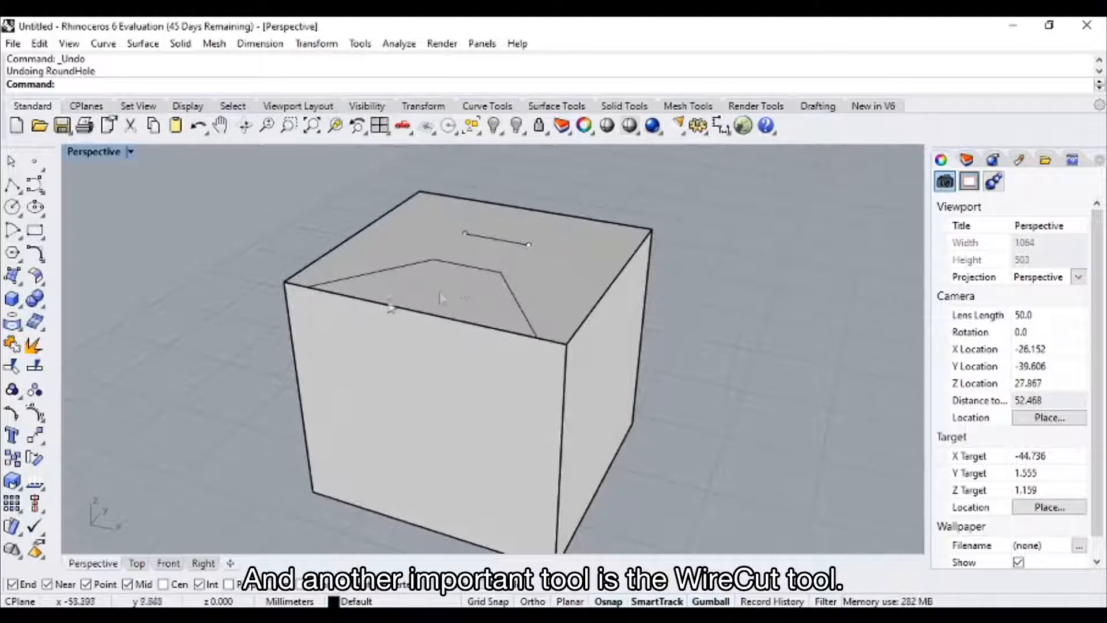
left_click(44, 309)
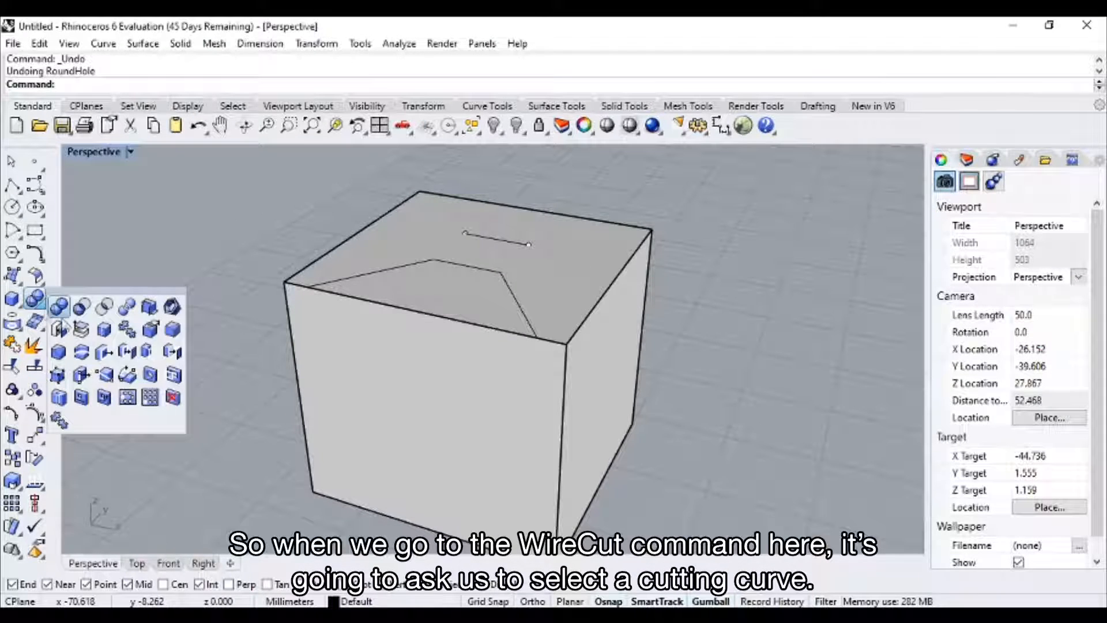
left_click(82, 353)
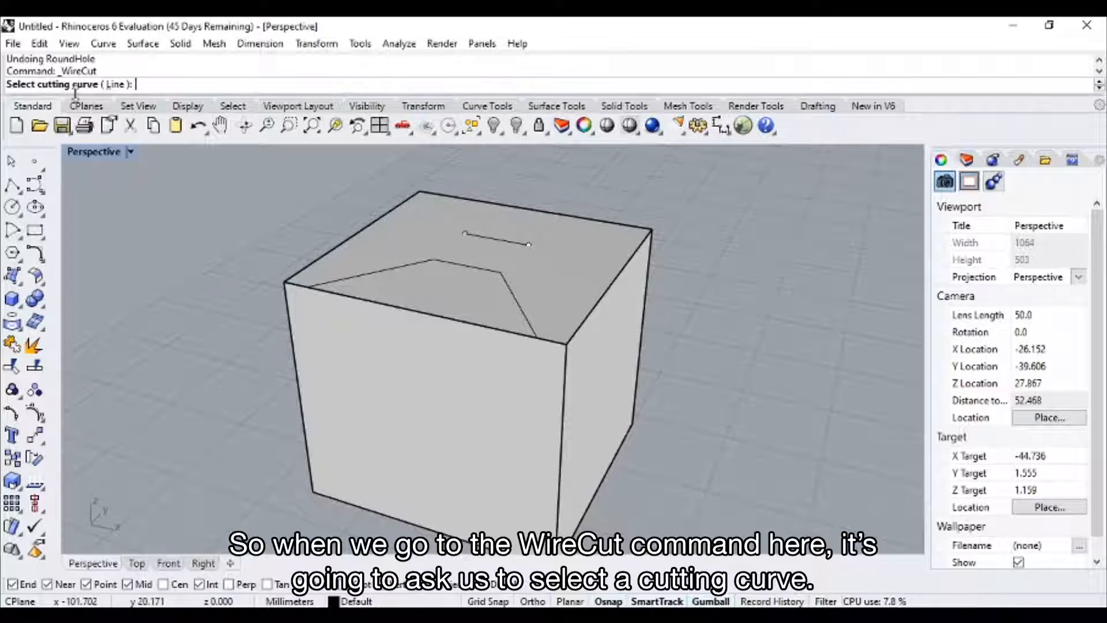
left_click(363, 280)
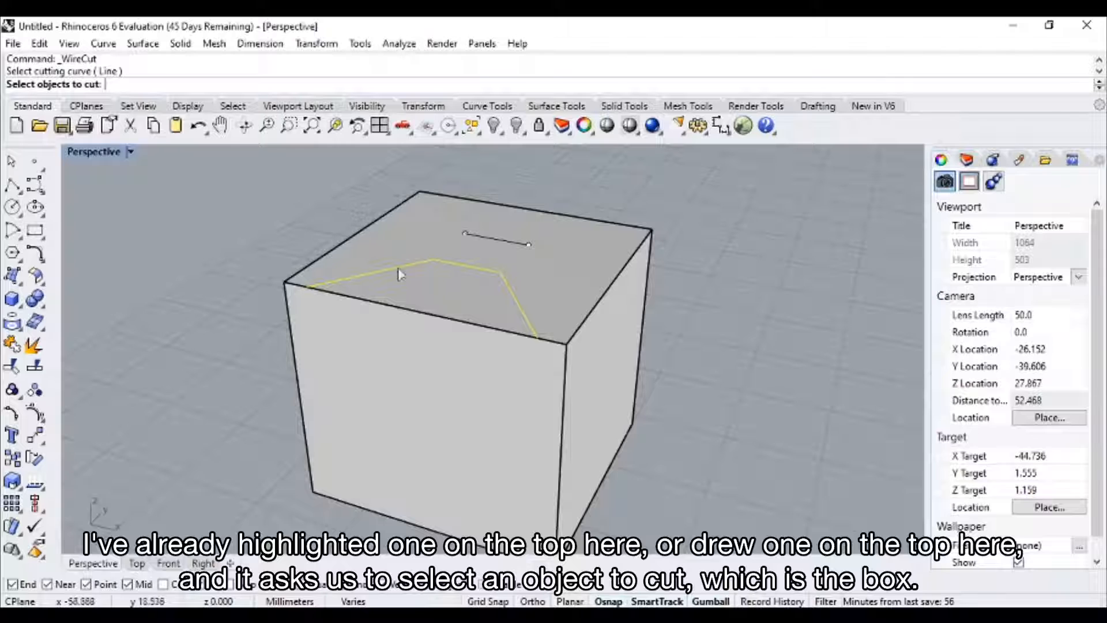
left_click(452, 365)
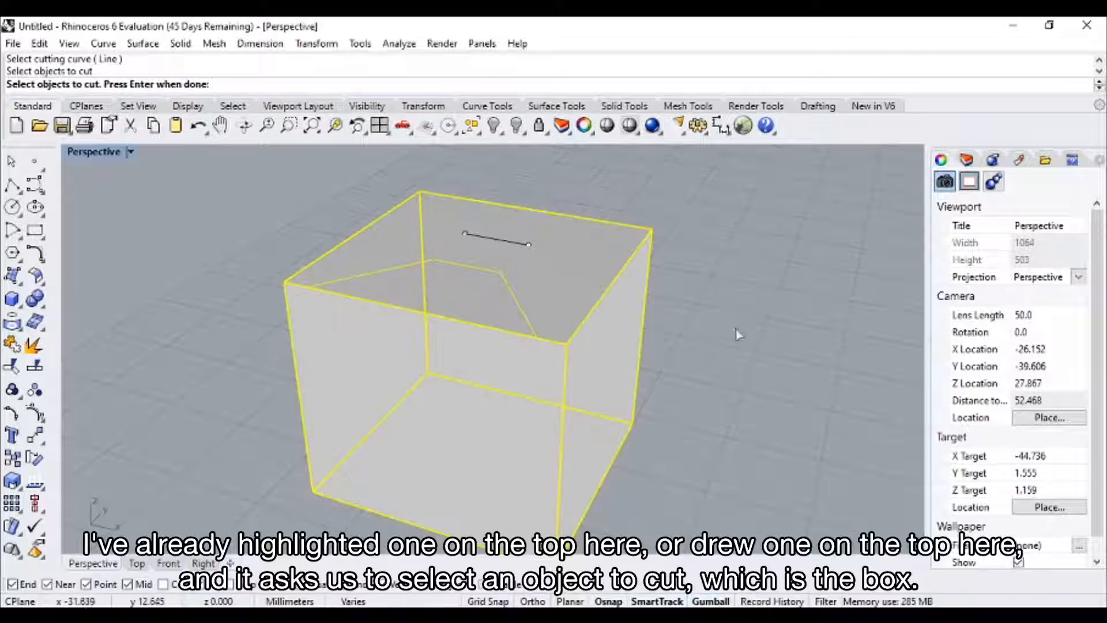
key("Return")
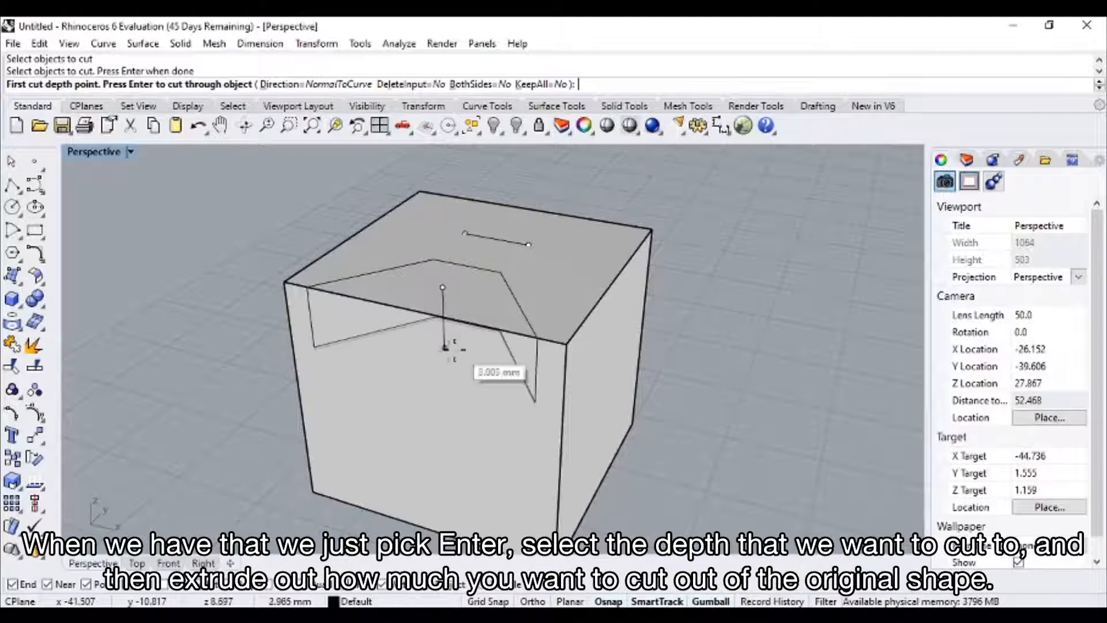
Set the first cut depth to about 10 mm, extend the second depth through the side face and cut away the enclosed part.
right_click_drag(475, 454, 467, 391)
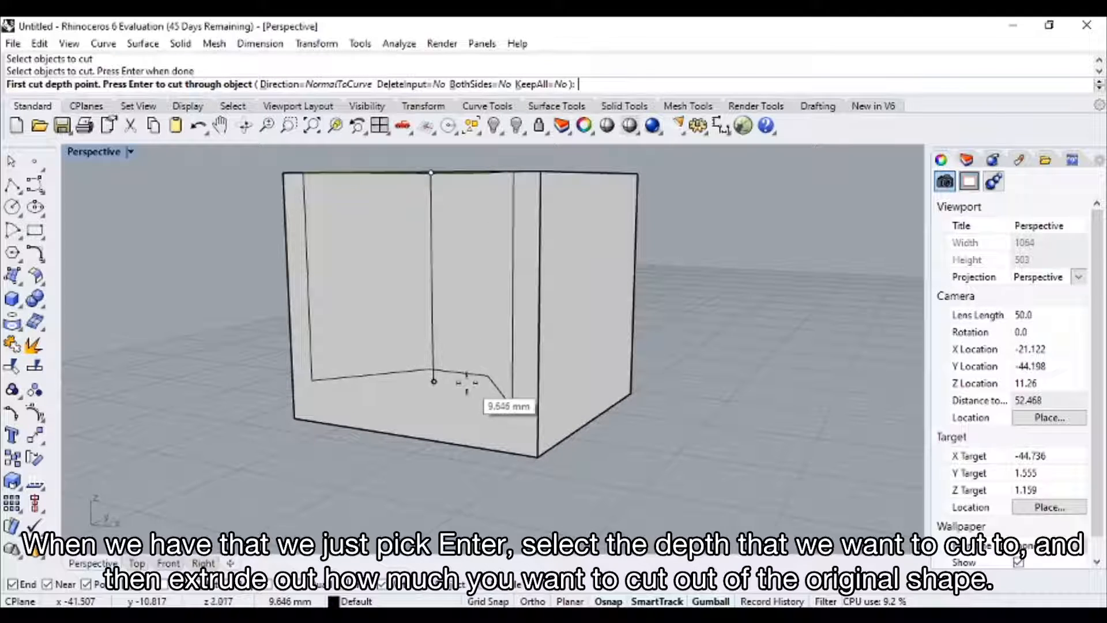
left_click(467, 388)
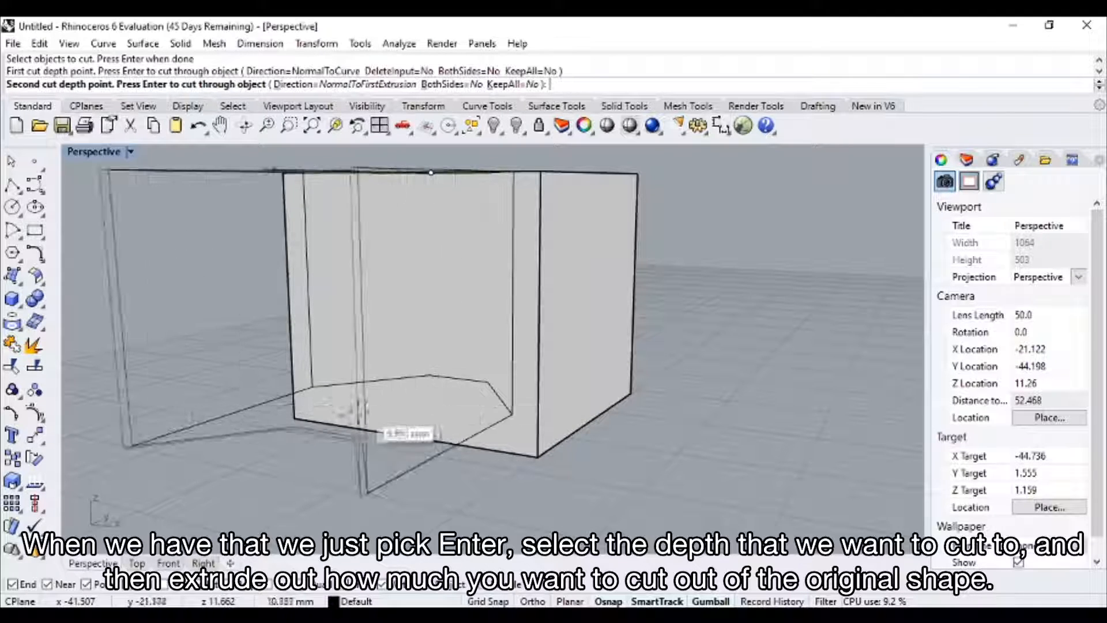
scroll(338, 425, "down", 4)
right_click_drag(338, 425, 258, 435)
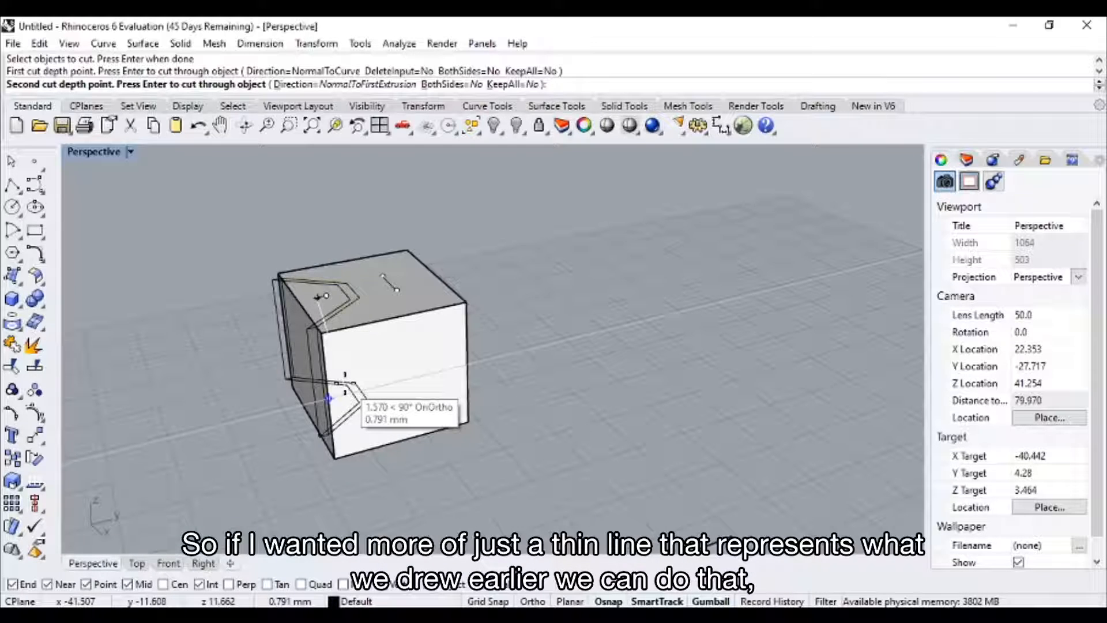
right_click_drag(344, 382, 734, 338)
left_click(337, 388)
key("Return")
right_click_drag(657, 331, 555, 332)
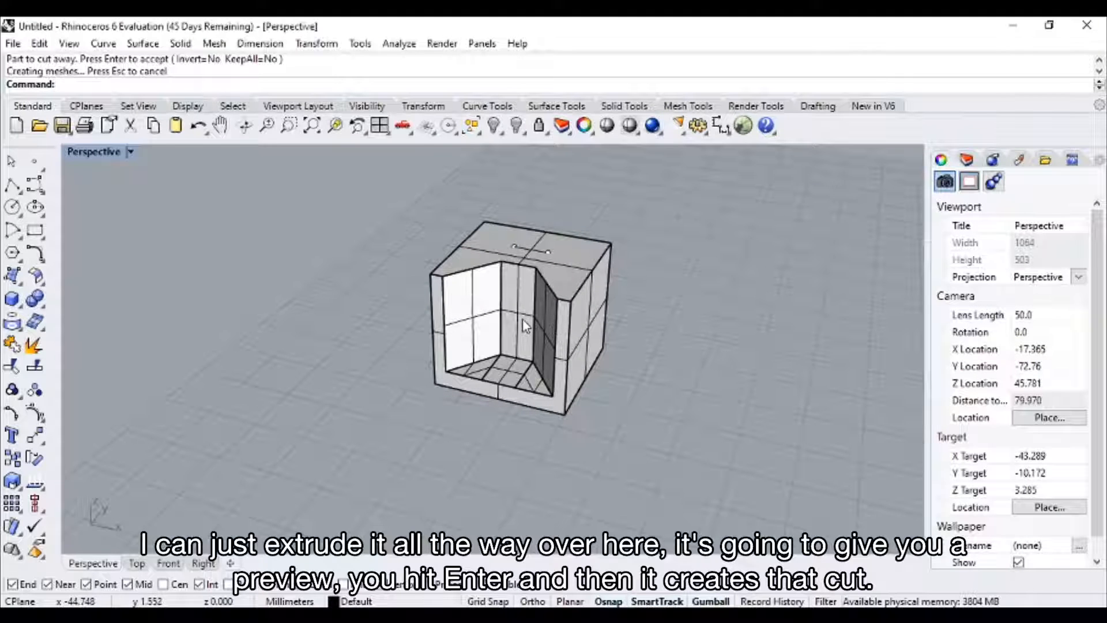
Chamfer the next cube's two top edges and the vertical edge meeting at its front corner with a distance of 1.
right_click_drag(856, 357, 408, 320)
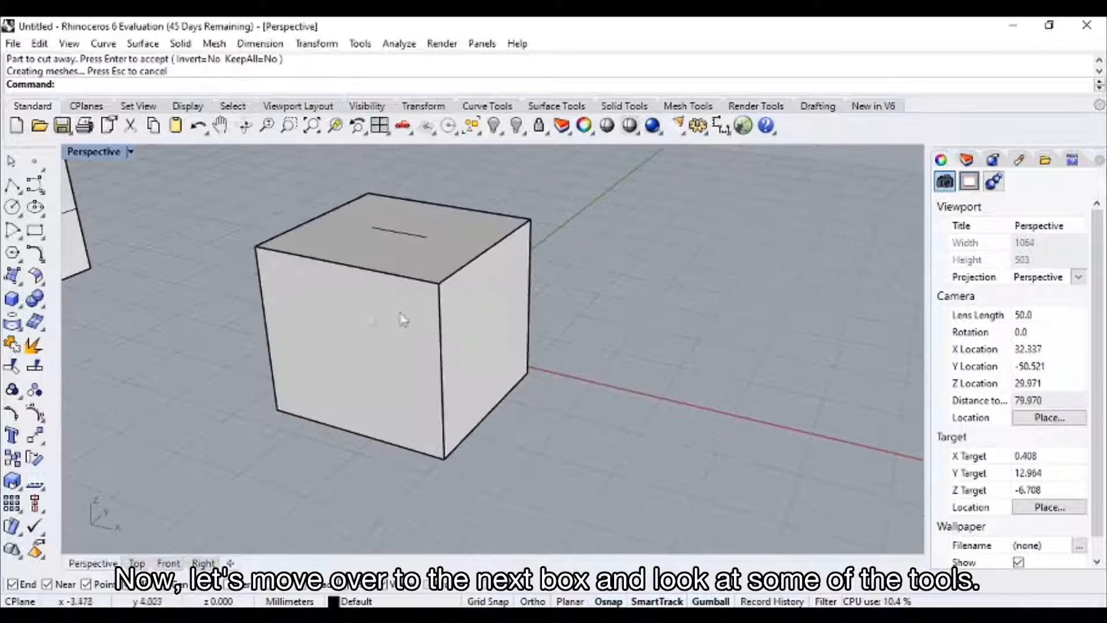
left_click(45, 311)
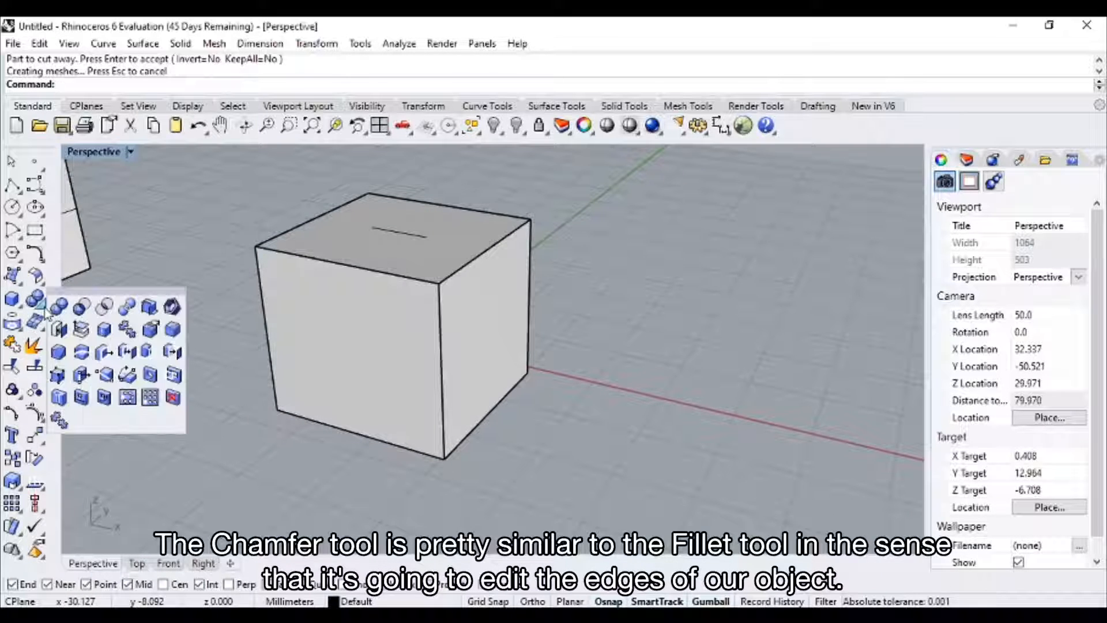
left_click(58, 351)
right_click_drag(433, 346, 388, 349)
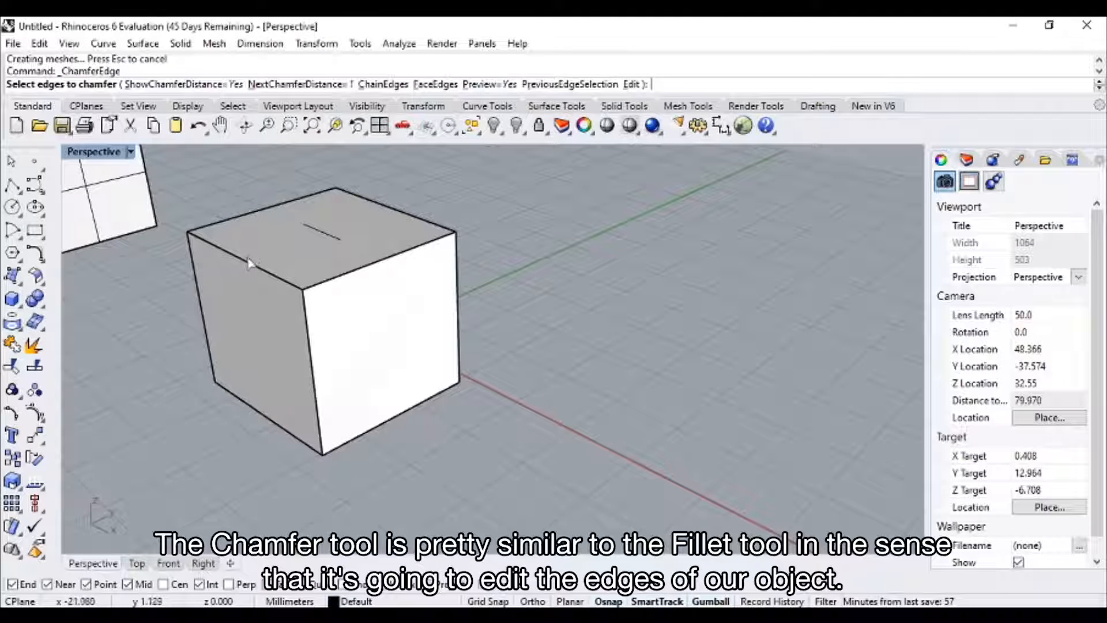
right_click_drag(245, 266, 365, 347)
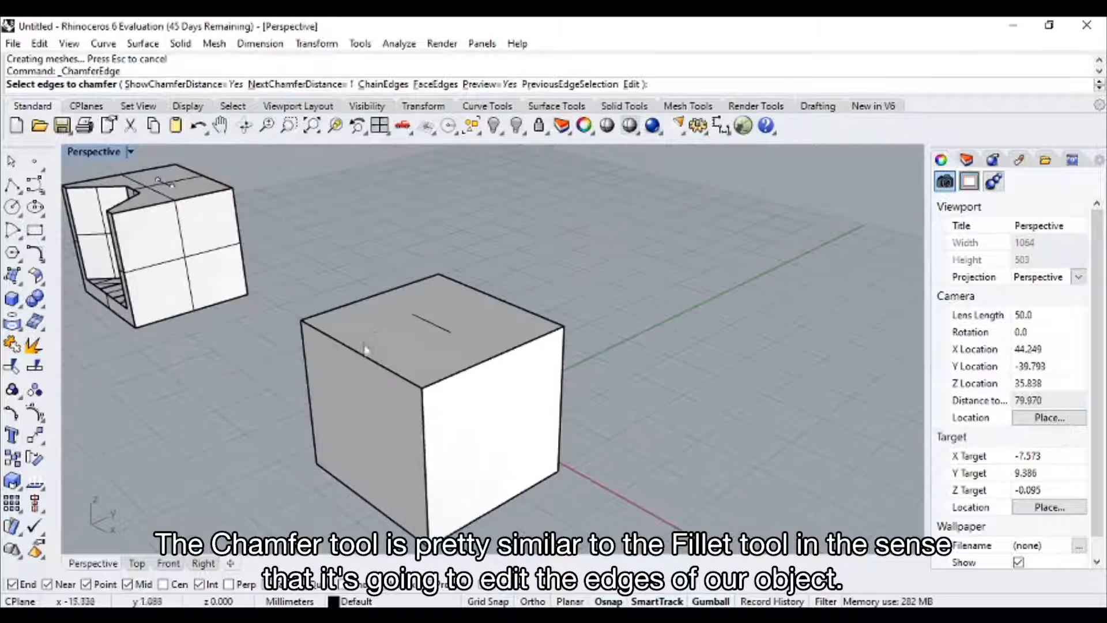
left_click(365, 359)
left_click(482, 364)
left_click(429, 450)
right_click_drag(429, 450, 704, 361)
key("Return")
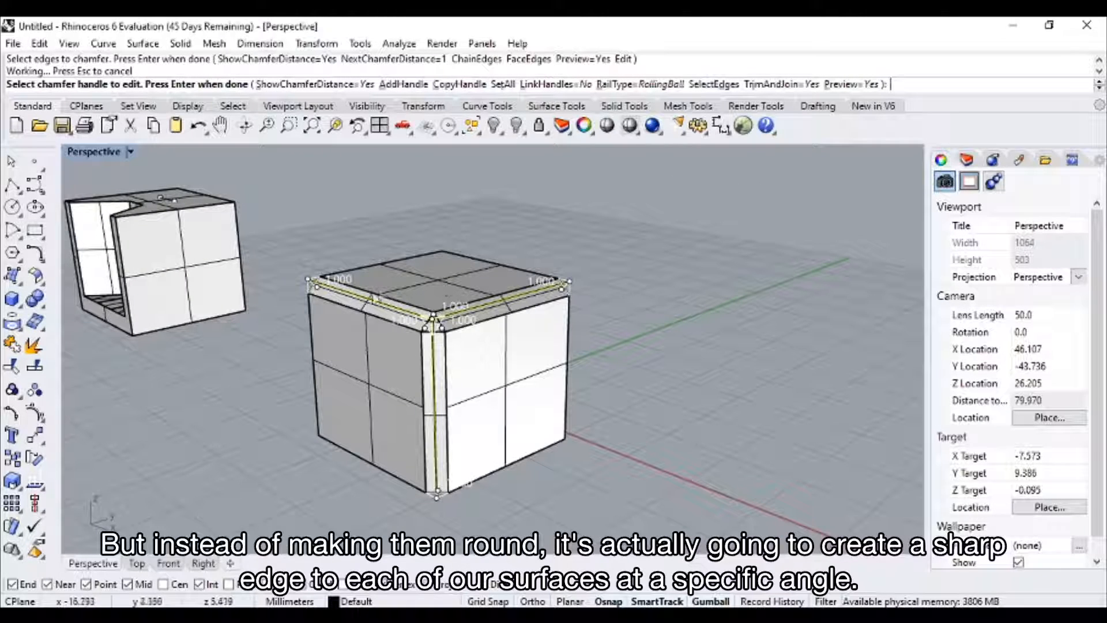
key("Return")
right_click_drag(543, 346, 442, 335)
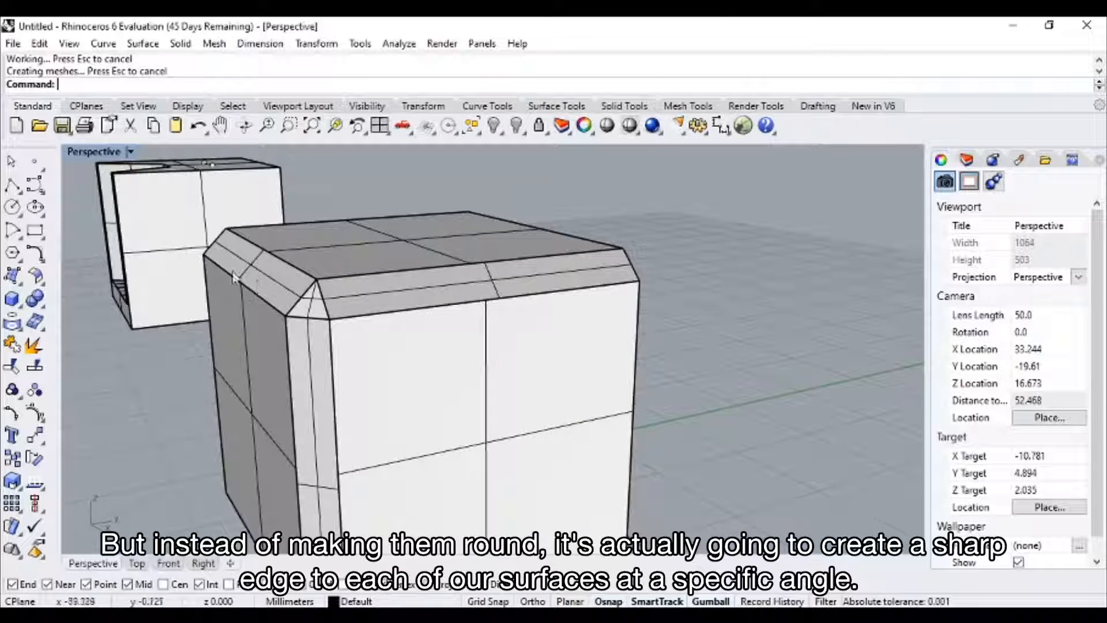
Create a BlendSrf surface between the top and bottom edges of the last cube's grey side face.
scroll(365, 306, "down", 4)
mouse_move(361, 306)
right_mouse_down()
mouse_move(509, 319)
mouse_move(351, 304)
right_mouse_up()
scroll(595, 315, "down", 2)
scroll(595, 314, "down", 4)
right_click_drag(646, 373, 392, 328, "shift")
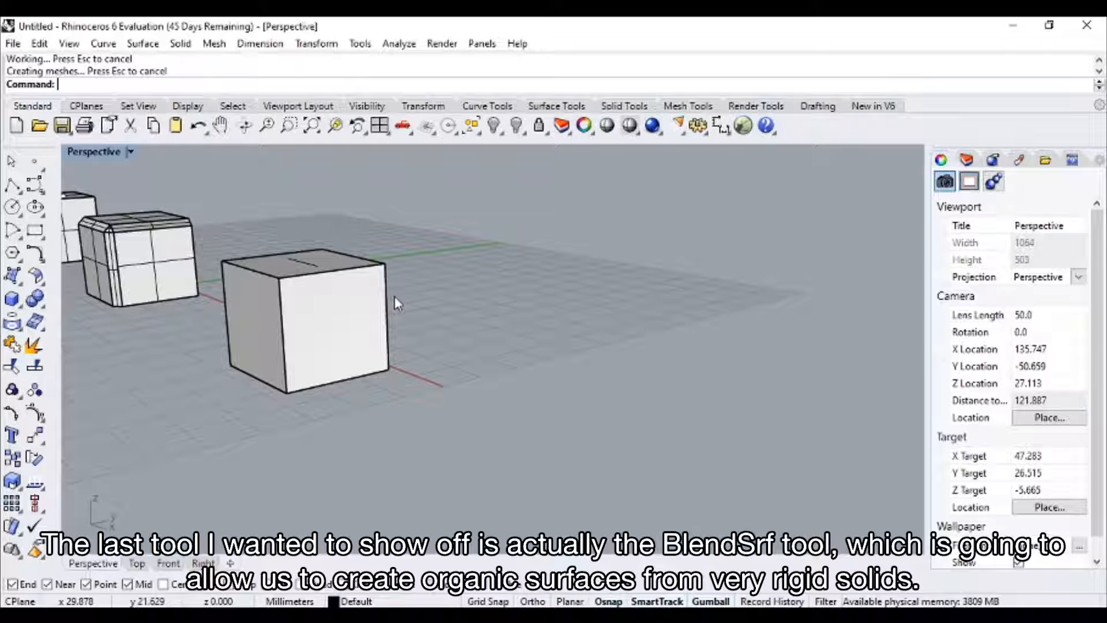
right_click_drag(394, 296, 526, 337)
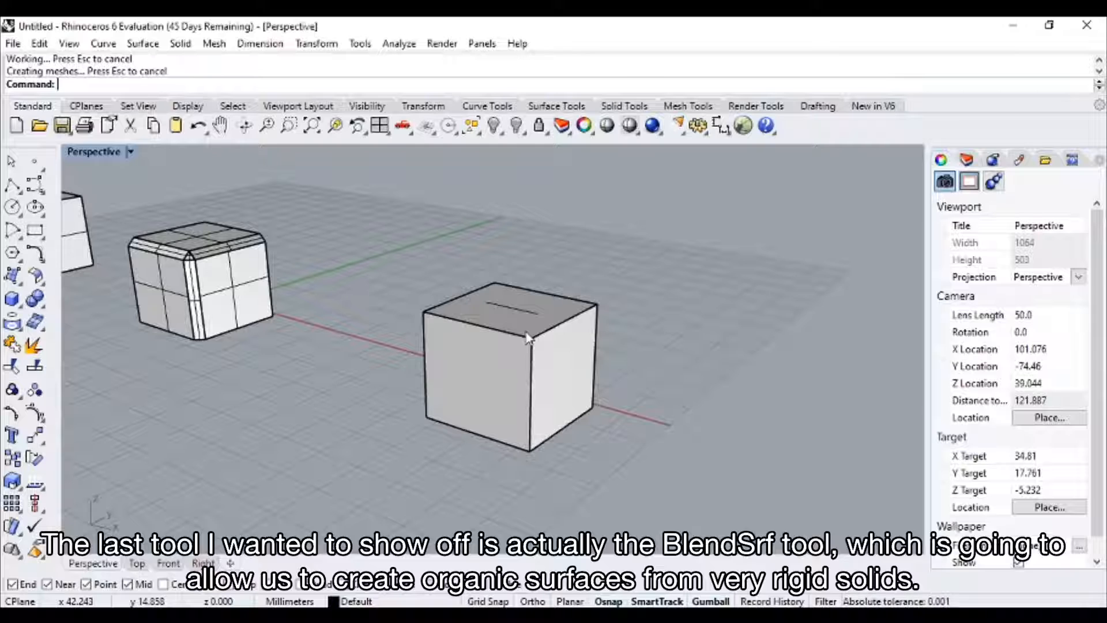
type("BlendSrf")
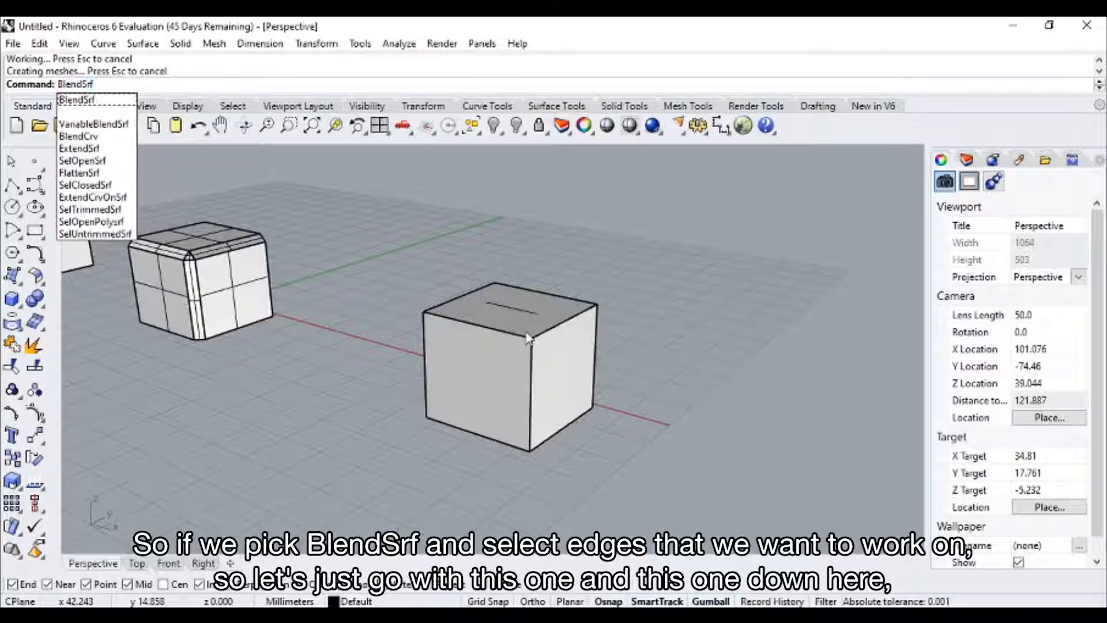
key("Return")
right_click_drag(570, 373, 517, 350)
scroll(449, 296, "up", 2)
left_click(404, 287)
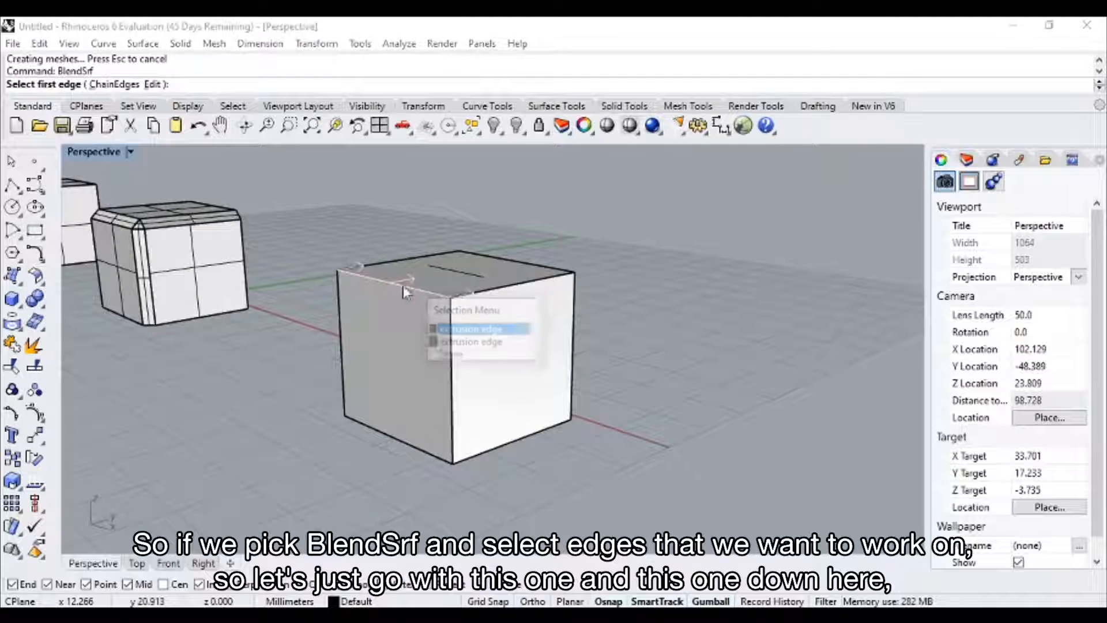
left_click(468, 328)
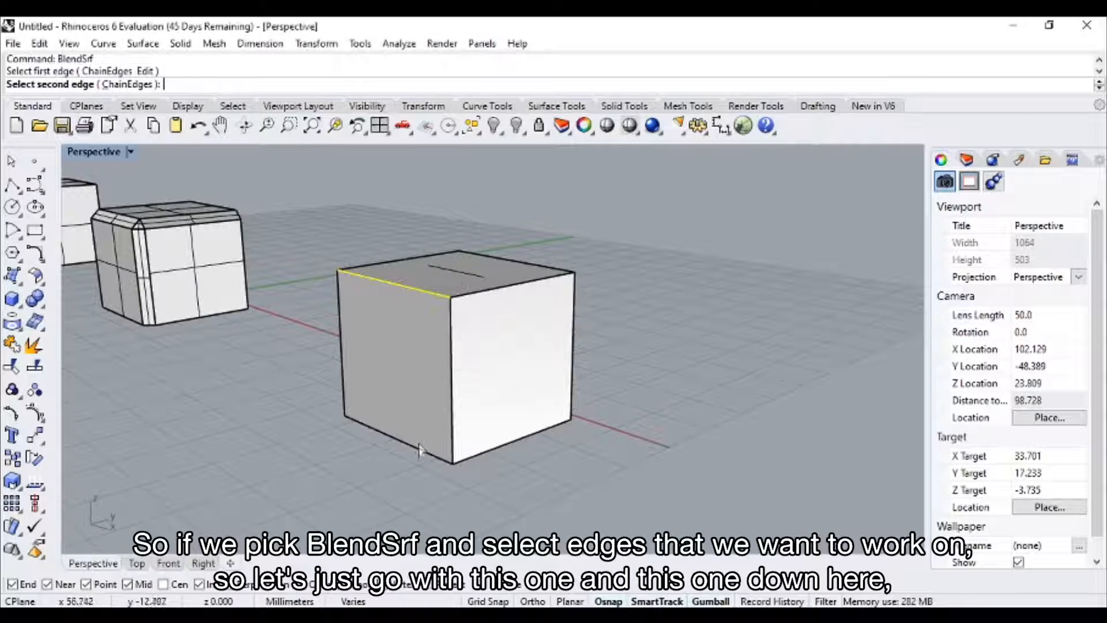
left_click(419, 450)
left_click(490, 488)
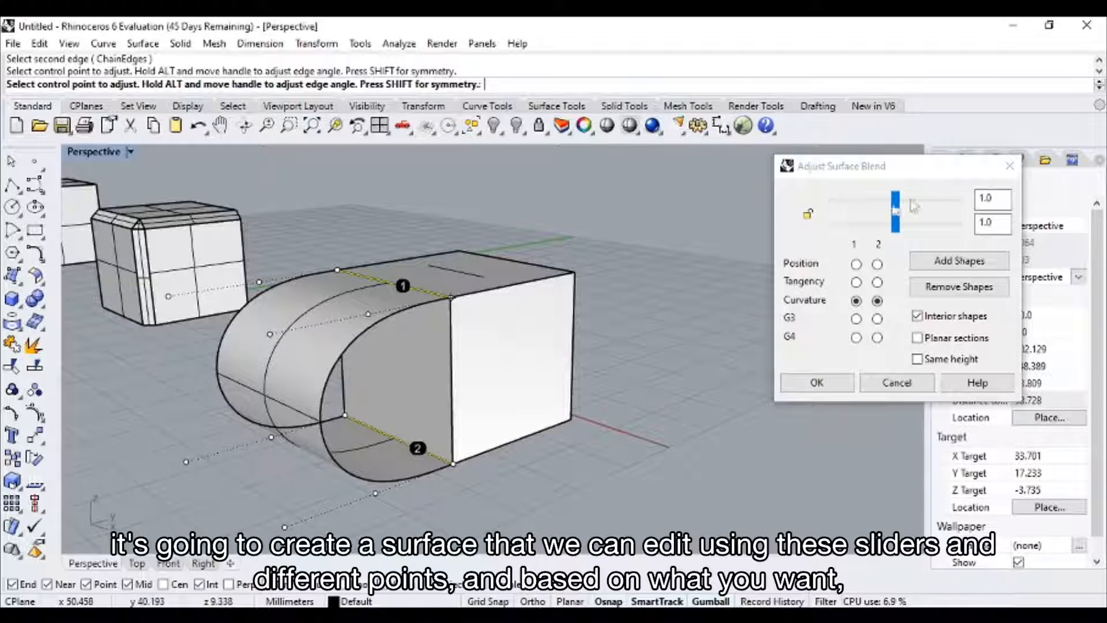
Adjust the surface blend to 0.574 at edge 1 and 1.741 at edge 2, and accept it.
left_click_drag(898, 202, 871, 201)
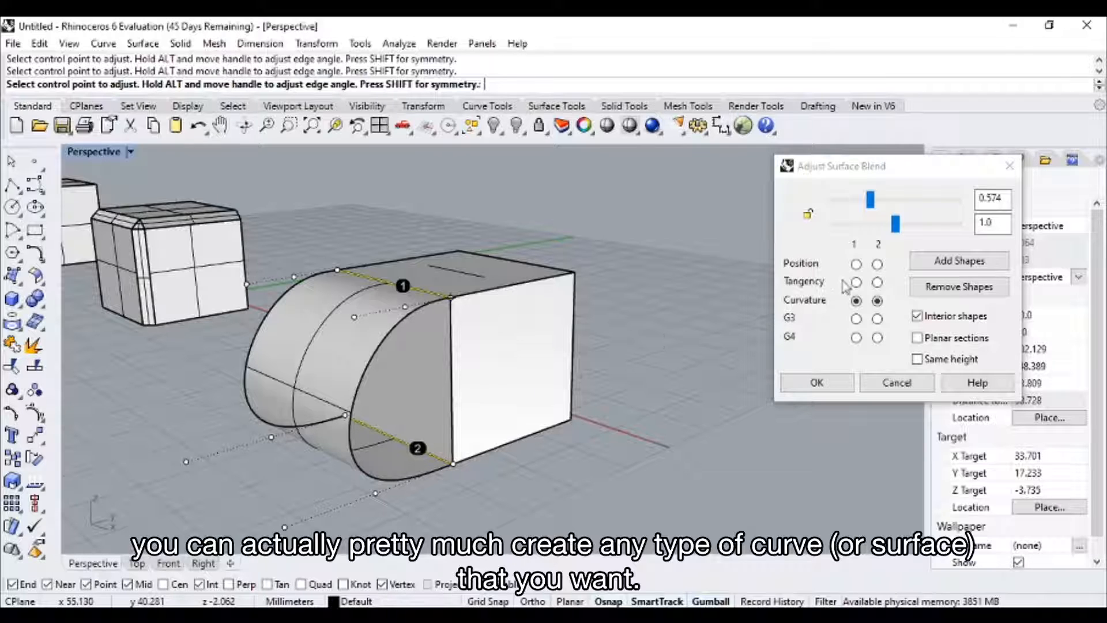
left_click_drag(893, 223, 920, 224)
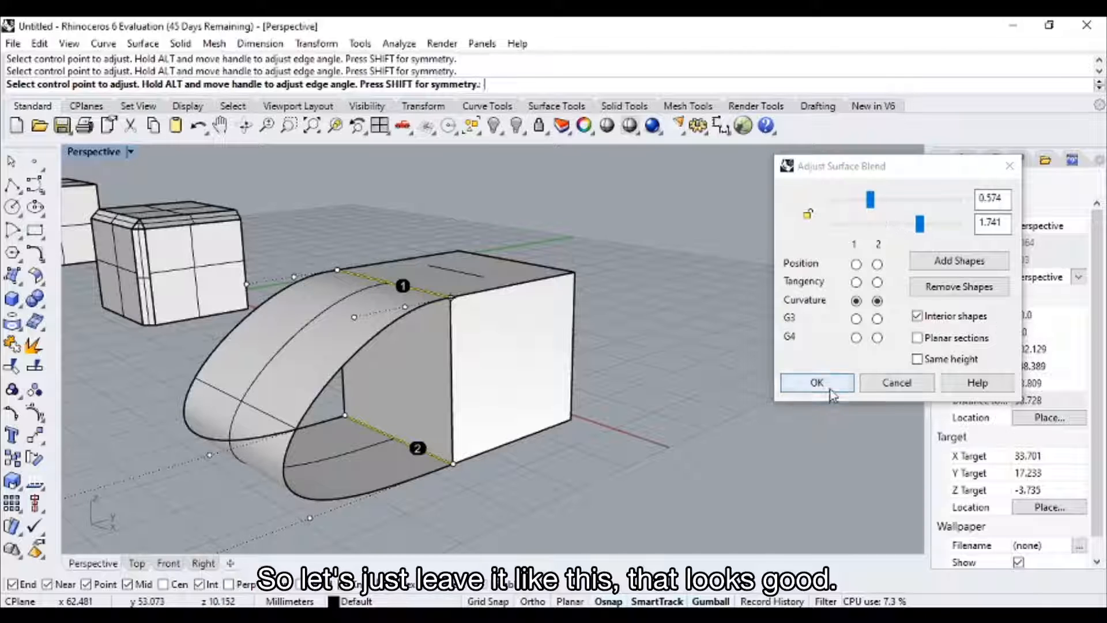
left_click(816, 382)
Extract the cube's inner side face behind the blend with ExtractSrf and delete it.
right_click_drag(628, 414, 387, 403)
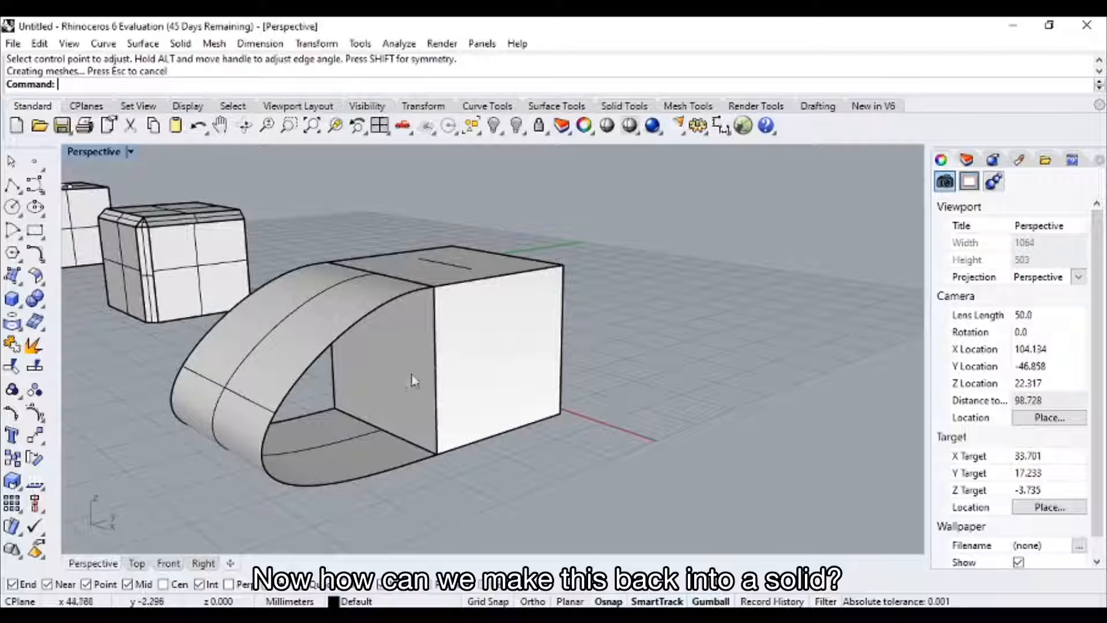
type("Extract")
key("Return")
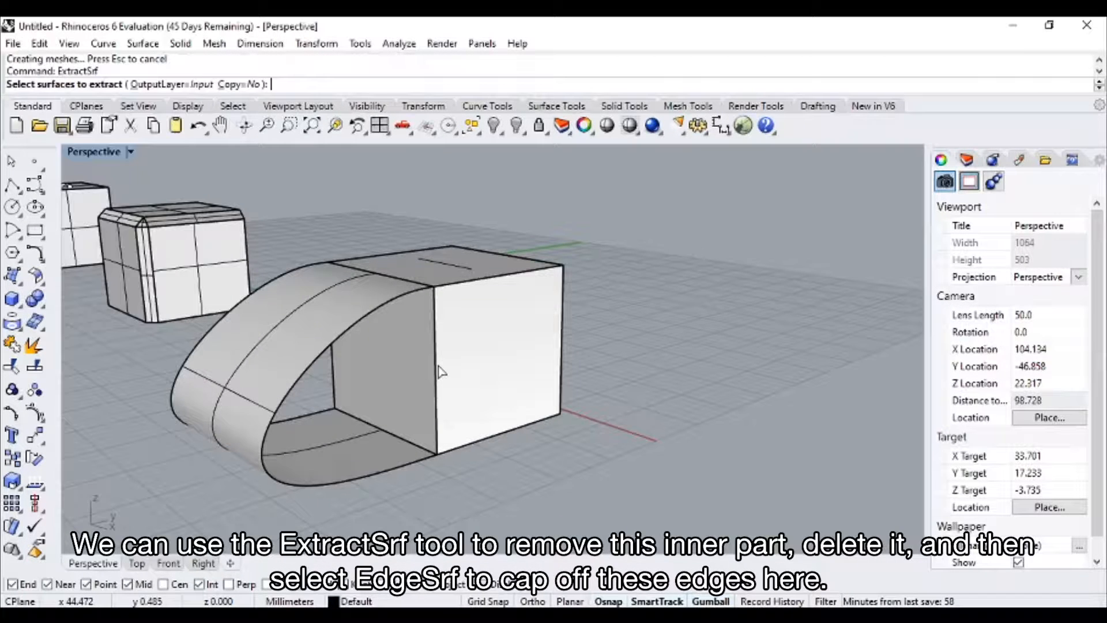
left_click(398, 378)
key("Return")
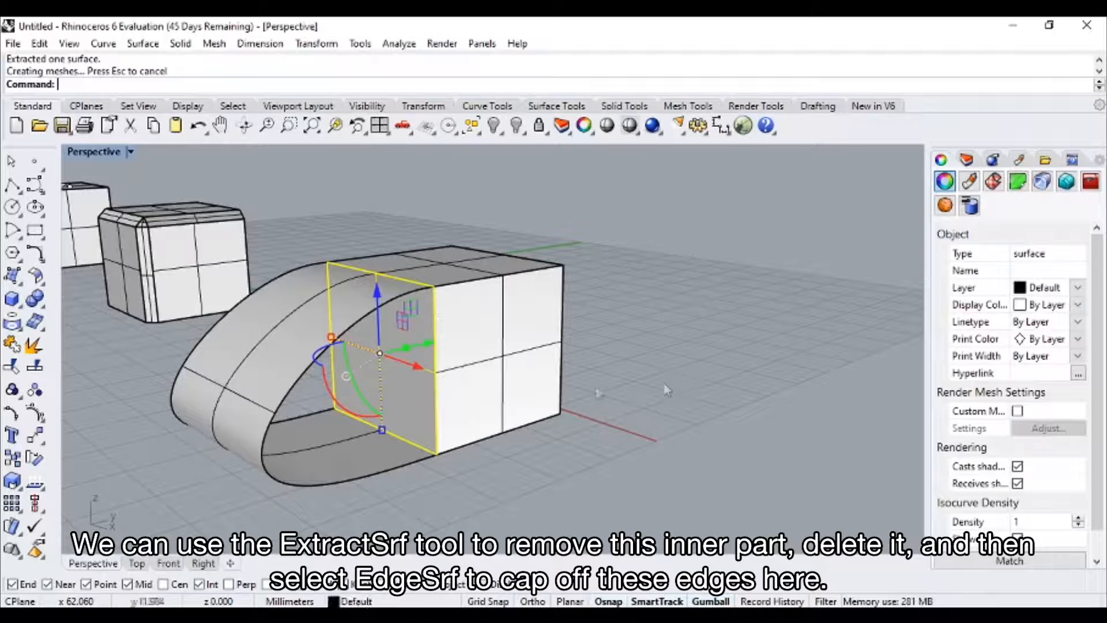
key("Delete")
Cap one open side of the blend with EdgeSrf, using its curved edge and the cube's vertical edge.
mouse_move(518, 390)
right_mouse_down()
mouse_move(507, 388)
mouse_move(538, 391)
right_mouse_up()
type("Edge")
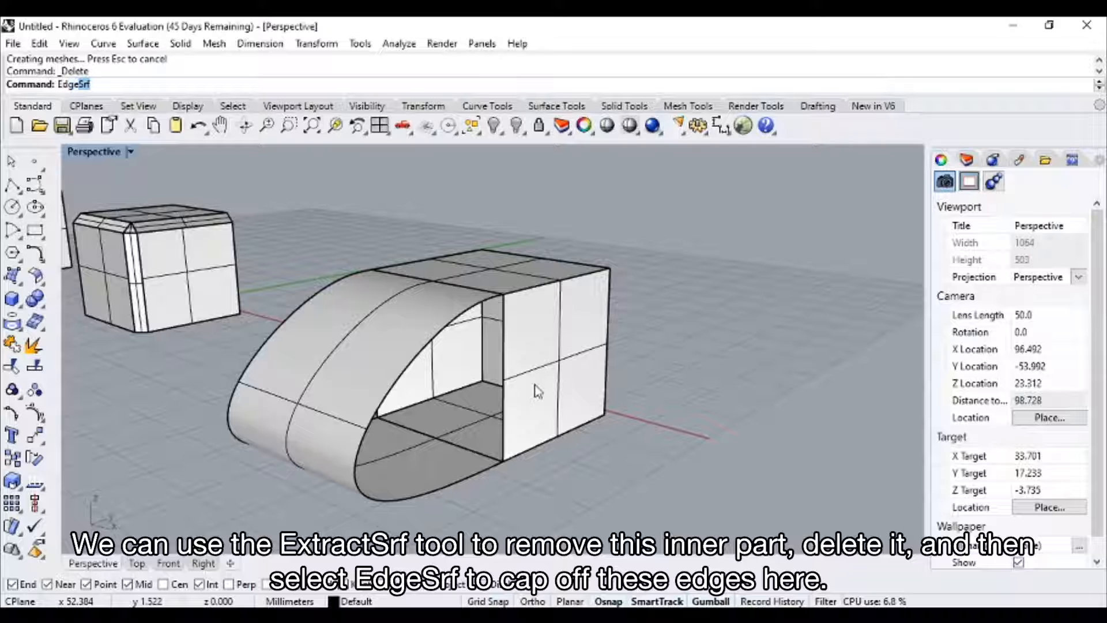
key("Return")
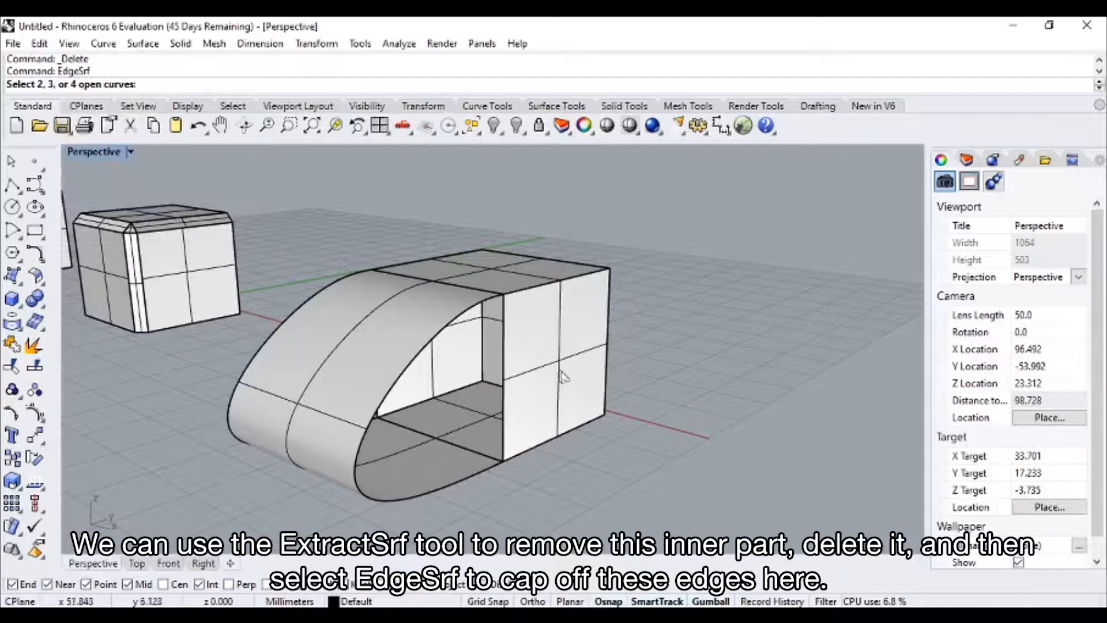
right_click_drag(563, 377, 321, 316)
left_click(320, 319)
left_click(404, 345)
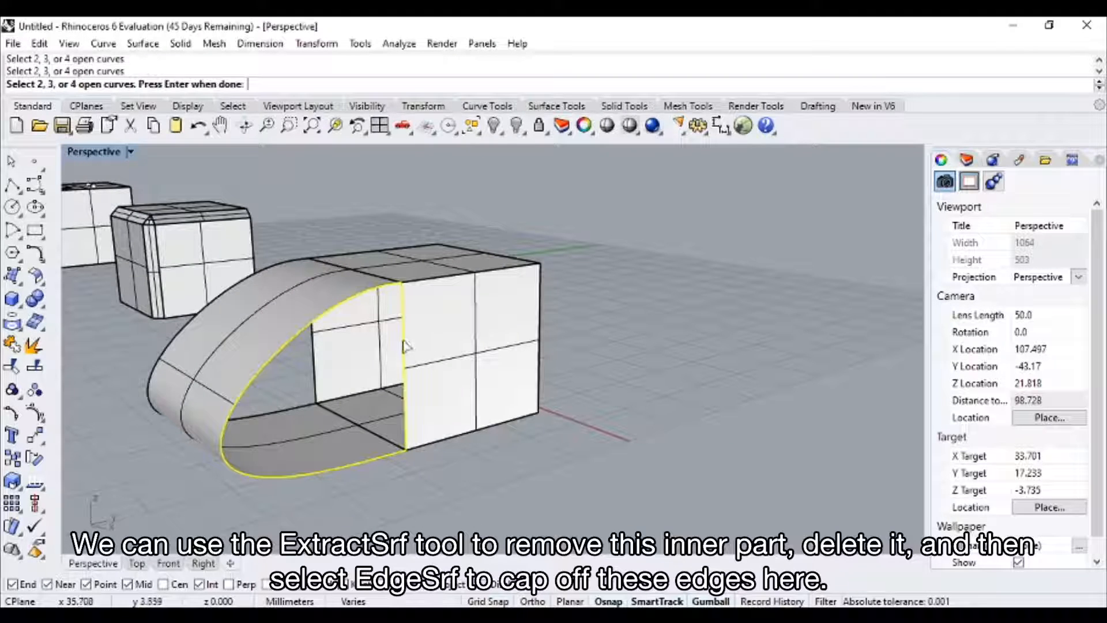
key("Return")
Repeat EdgeSrf to cap the opposite open side of the blend between its curved edge and the cube's vertical edge.
right_click_drag(519, 432, 496, 367)
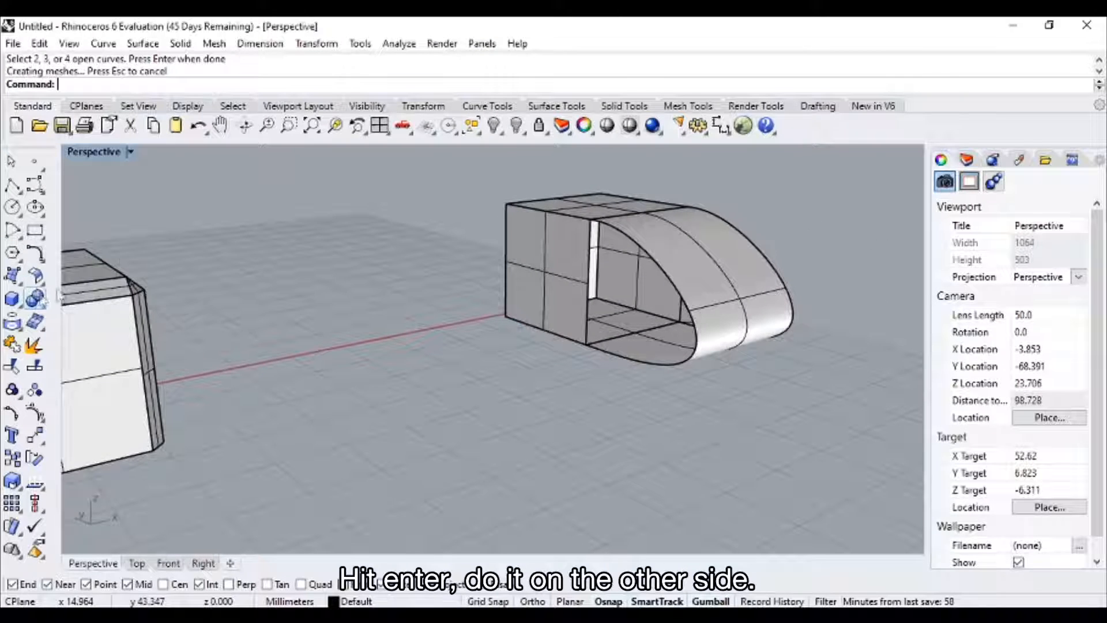
right_click(195, 211)
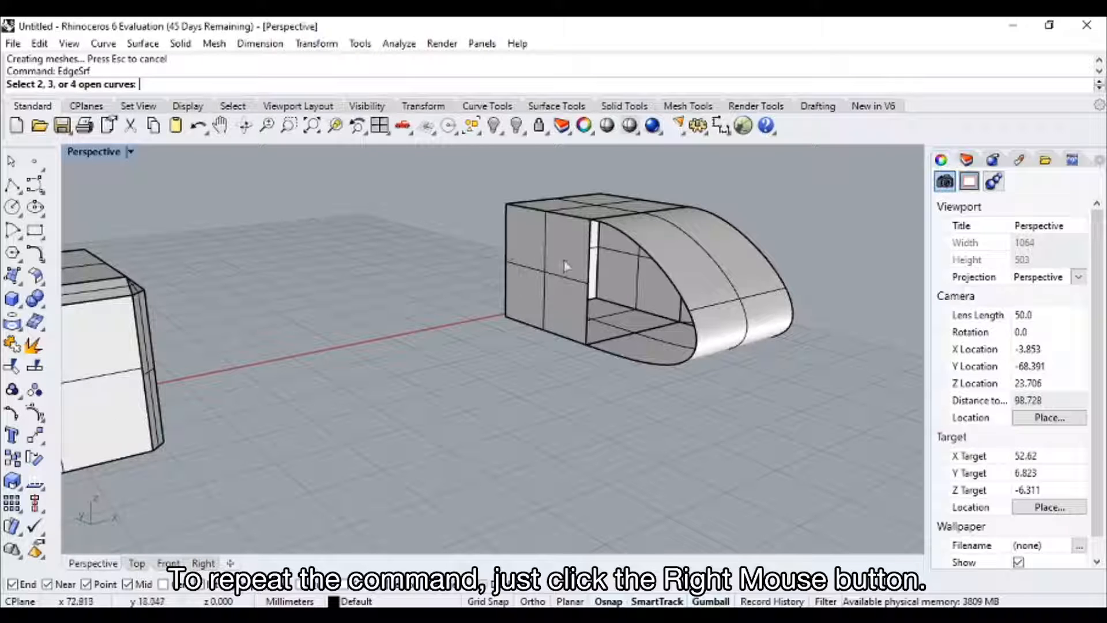
left_click(593, 256)
left_click(690, 272)
right_click(853, 258)
Select the blend surface, its side caps and the cube, and join them into one object.
right_click_drag(852, 258, 618, 305)
left_click_drag(565, 356, 360, 232)
key("Escape")
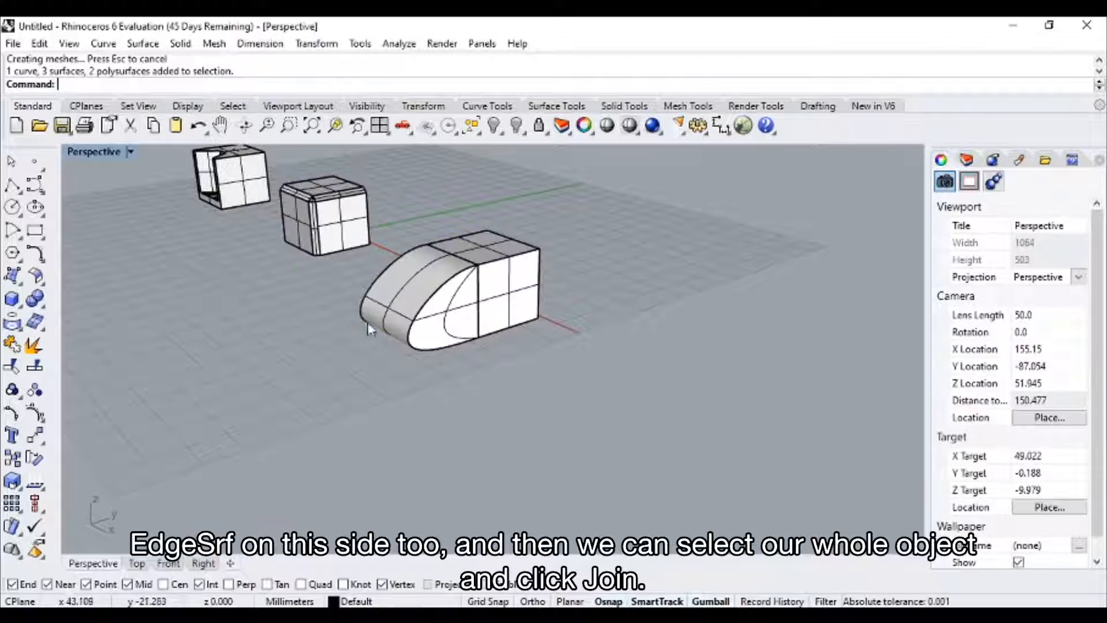
left_click_drag(357, 359, 588, 237)
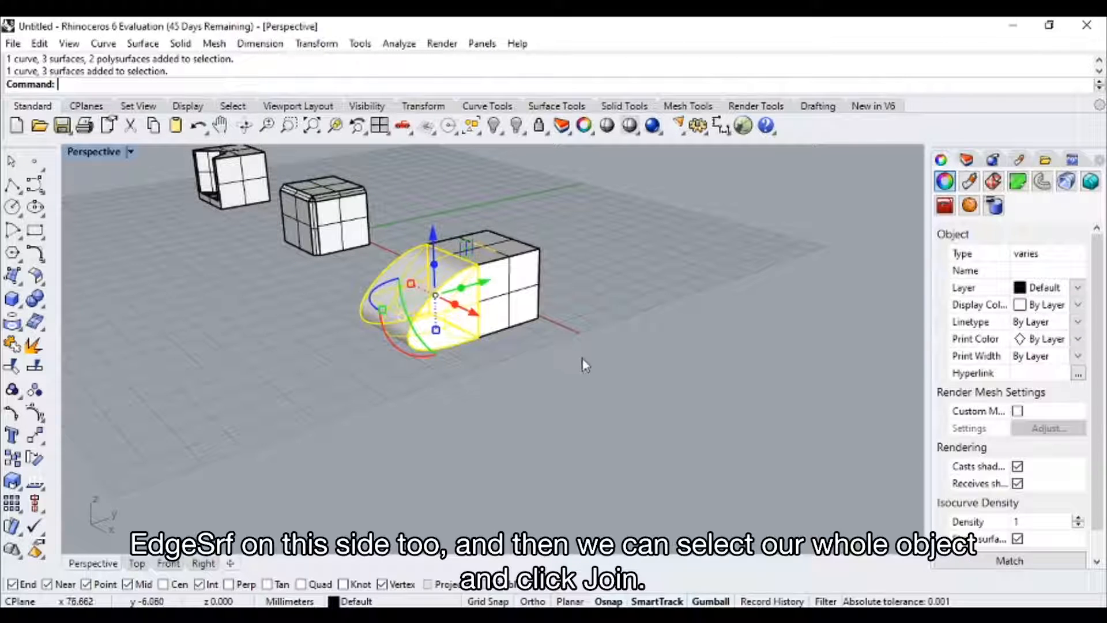
left_click(443, 240, "shift")
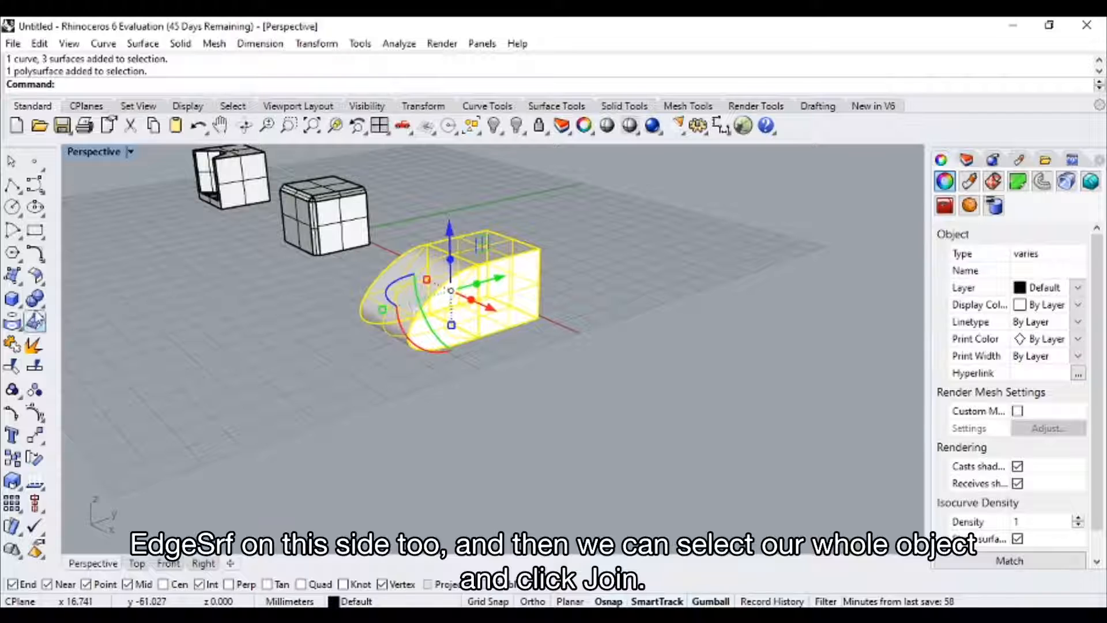
left_click(12, 346)
right_click_drag(383, 309, 437, 313)
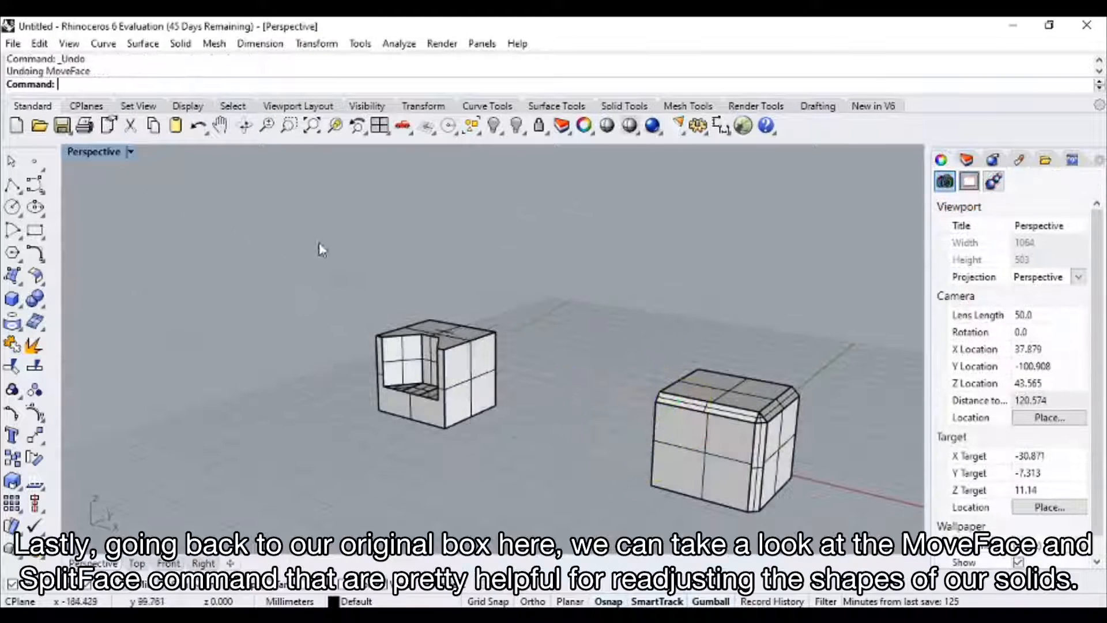
Raise the three floor faces of the first cube's cut-out with MoveFace, moving them from the notch's lower corner up its vertical edge.
right_click_drag(426, 377, 451, 385)
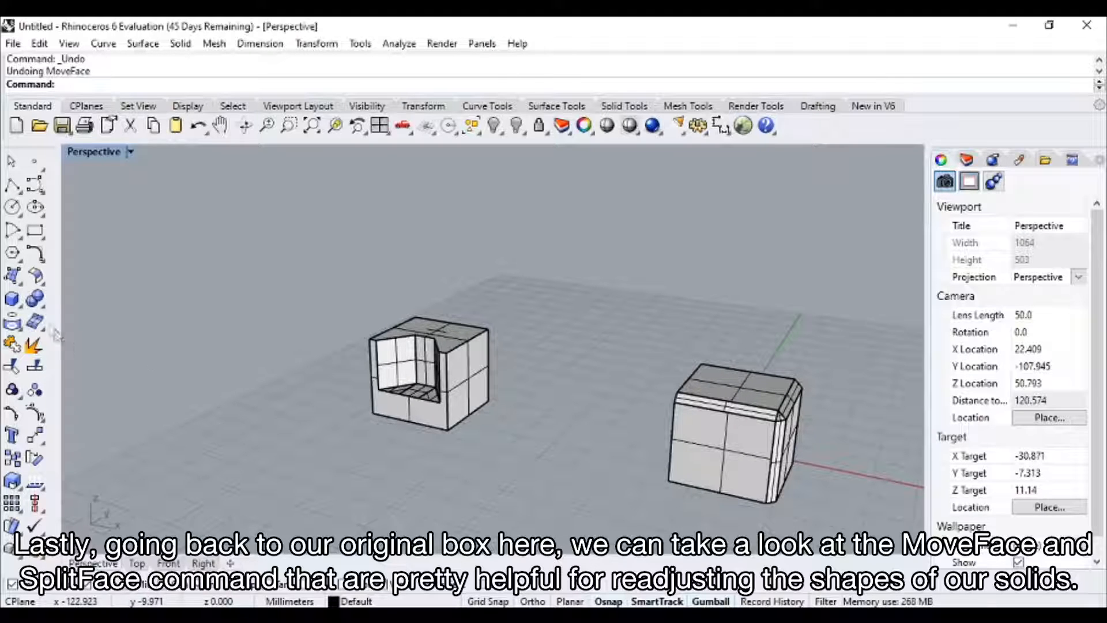
scroll(422, 385, "up", 6)
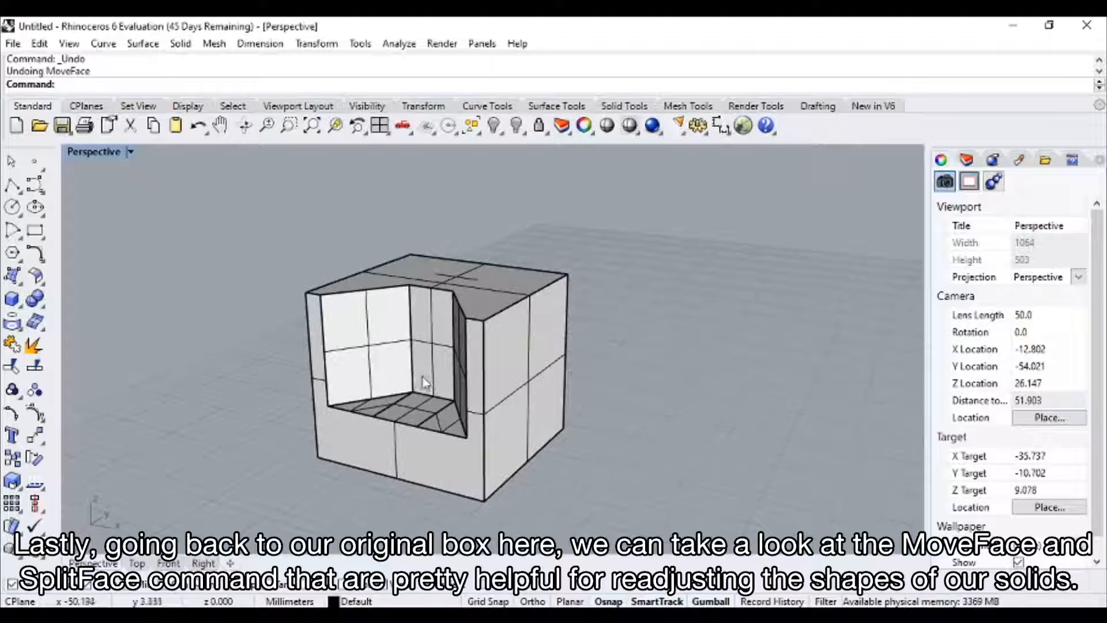
mouse_move(439, 389)
right_mouse_down()
mouse_move(424, 369)
mouse_move(438, 383)
right_mouse_up()
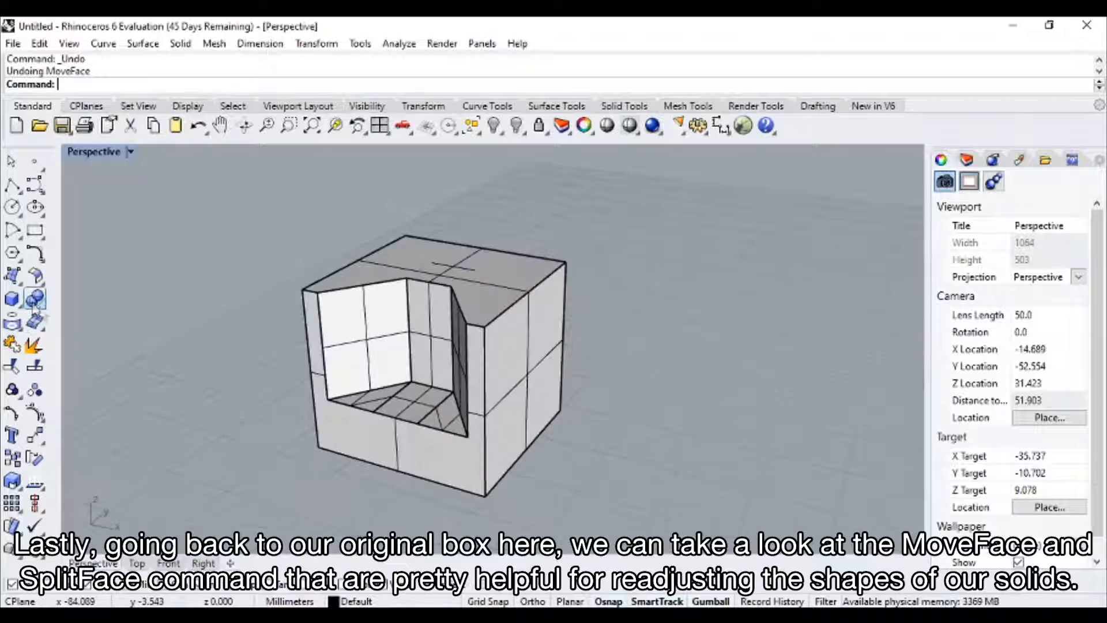
left_click(41, 307)
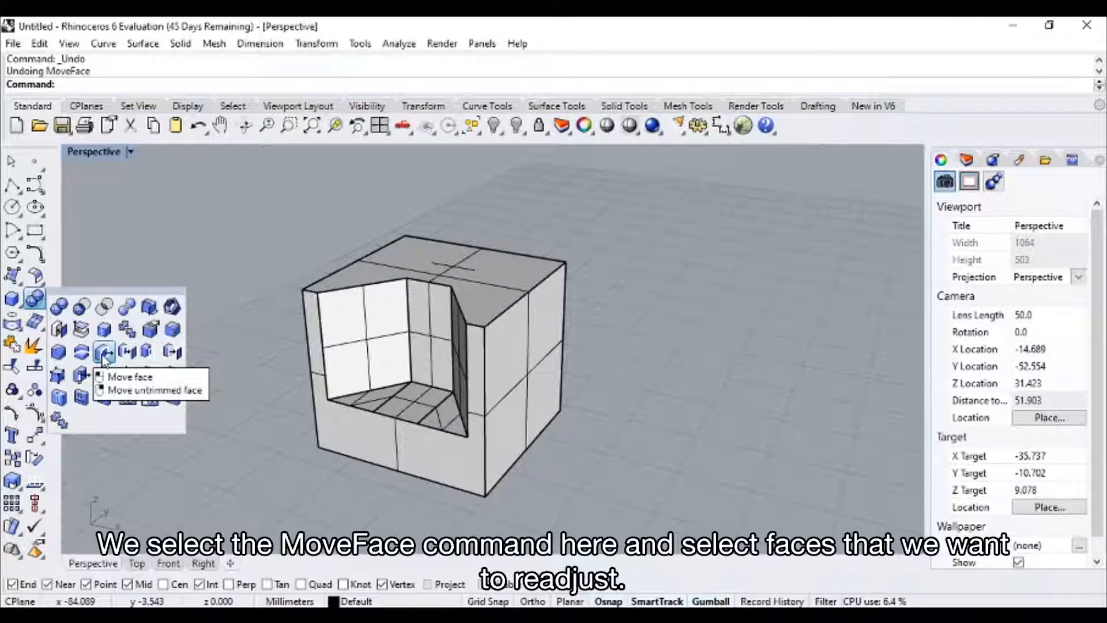
left_click(108, 360)
left_click(376, 400)
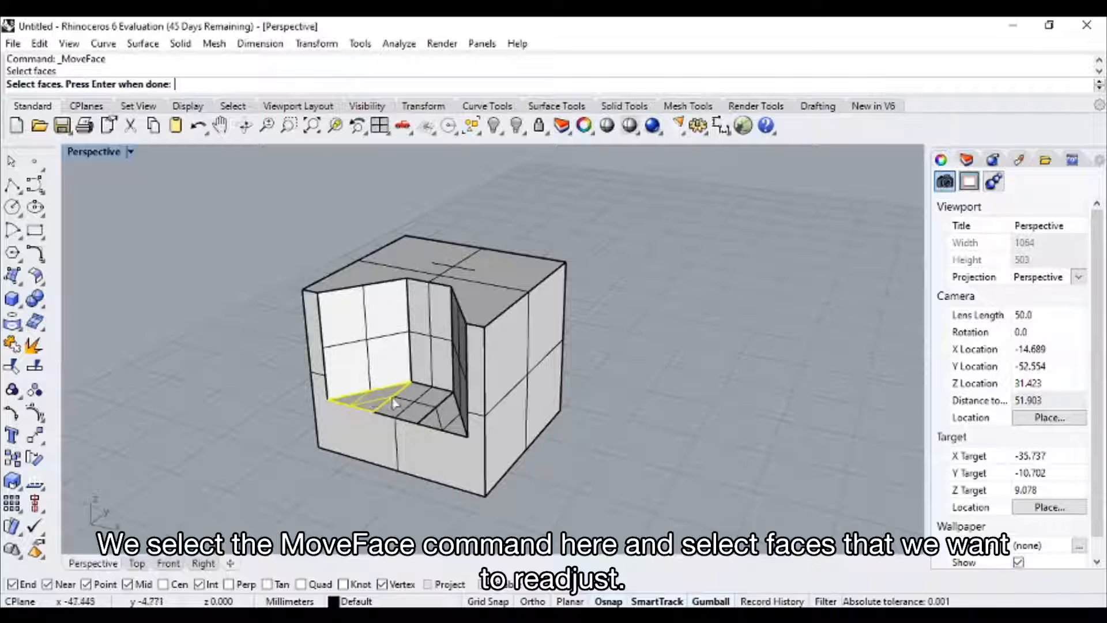
left_click(414, 400)
left_click(457, 409)
left_click(518, 452)
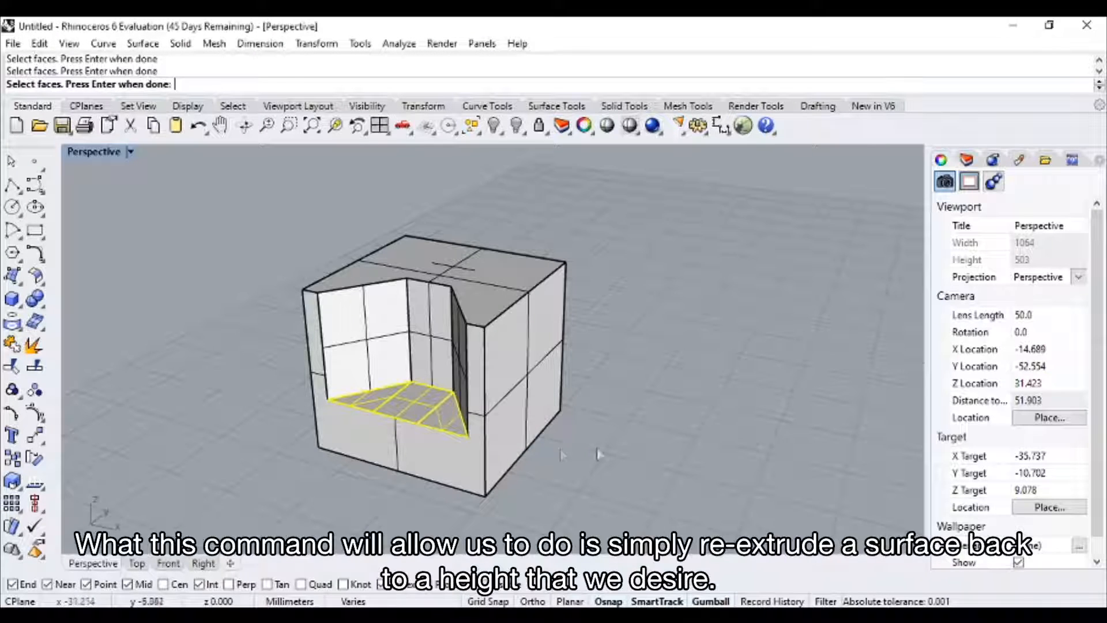
right_click(598, 454)
right_click_drag(597, 445, 620, 403)
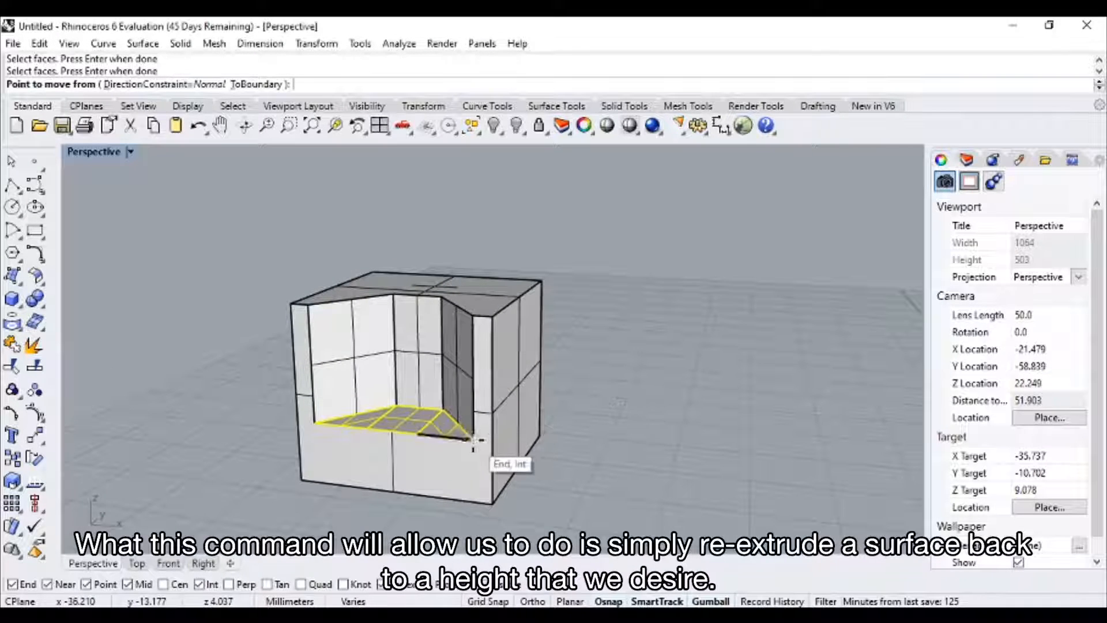
left_click(475, 441)
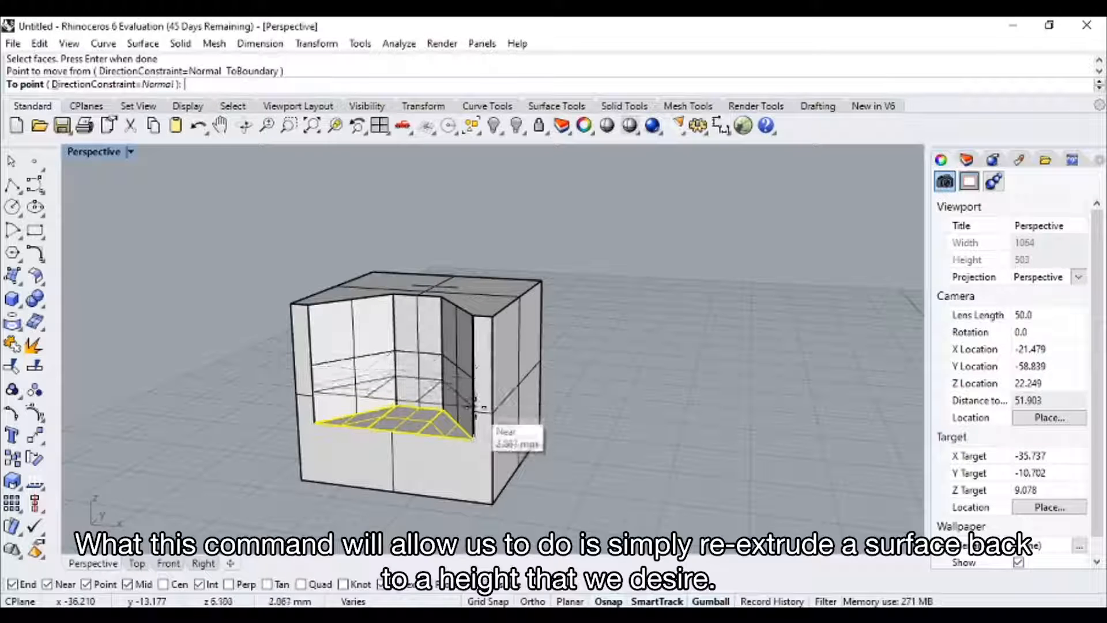
left_click(468, 361)
Split the notched cube's plain side face in half with SplitFace along a vertical axis between its upper and lower edge midpoints.
right_click_drag(479, 369, 551, 397)
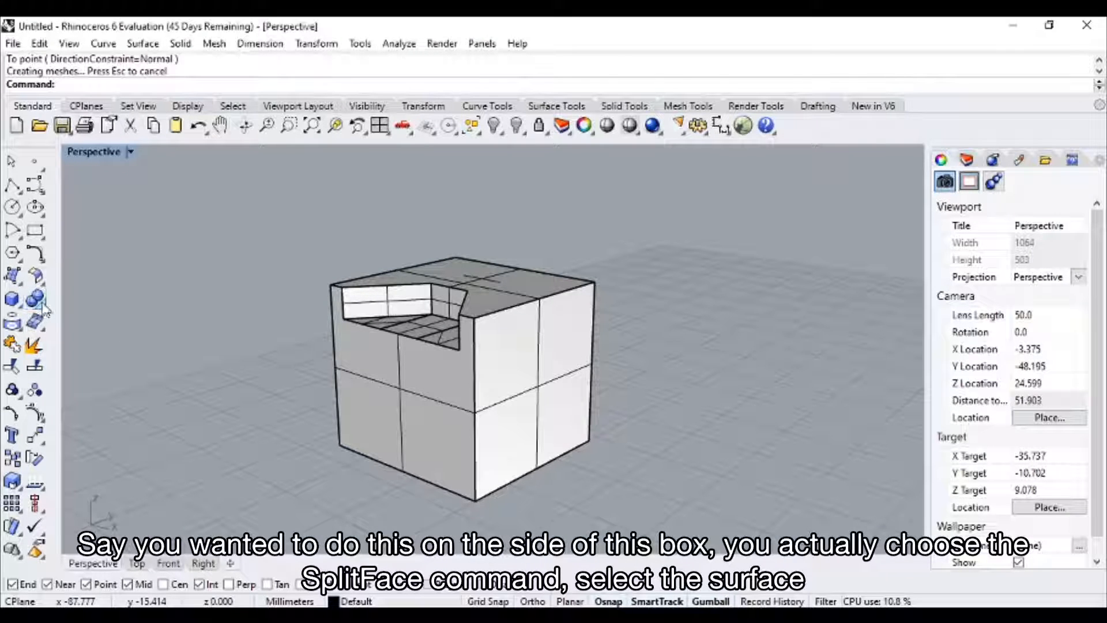
left_click(43, 306)
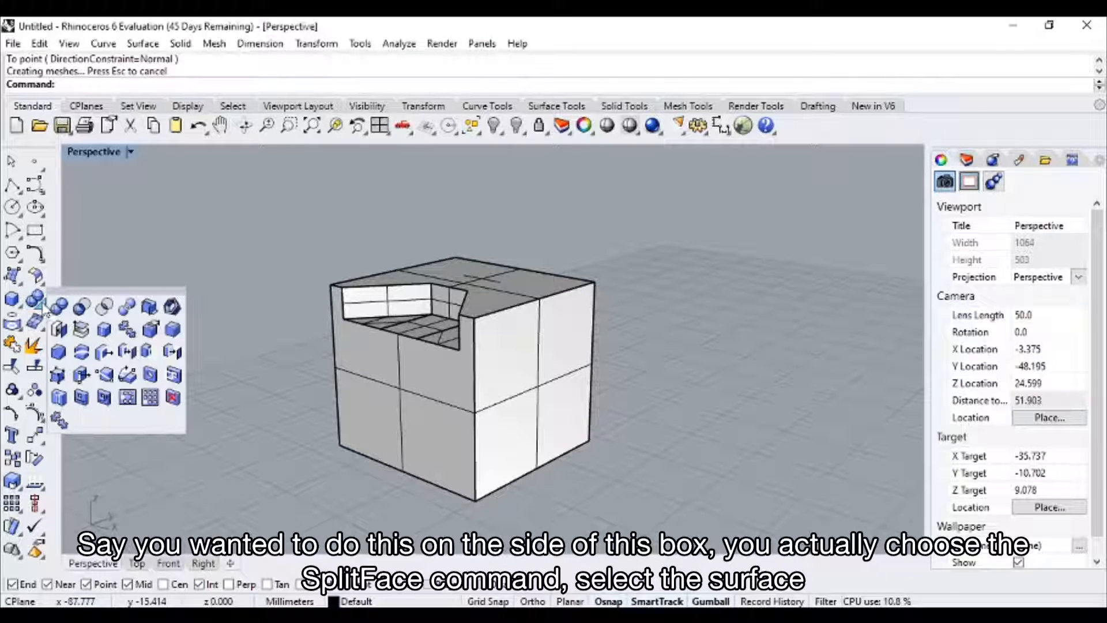
left_click(105, 377)
left_click(559, 321)
key("Return")
left_click(539, 298)
left_click(549, 443)
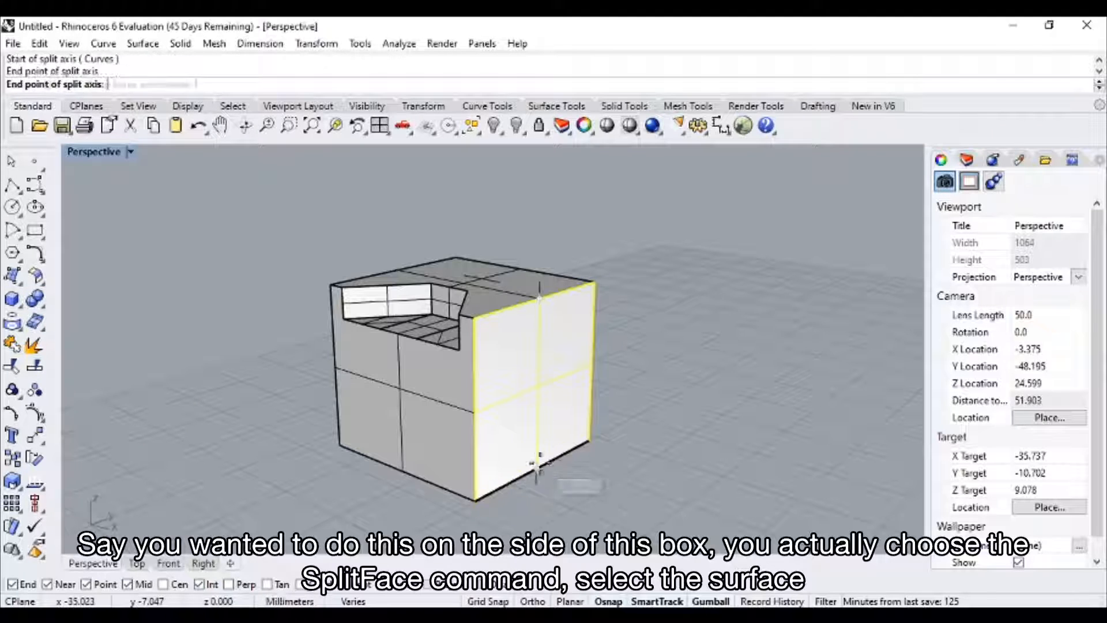
key("Return")
scroll(574, 394, "down", 2)
scroll(567, 385, "up", 5)
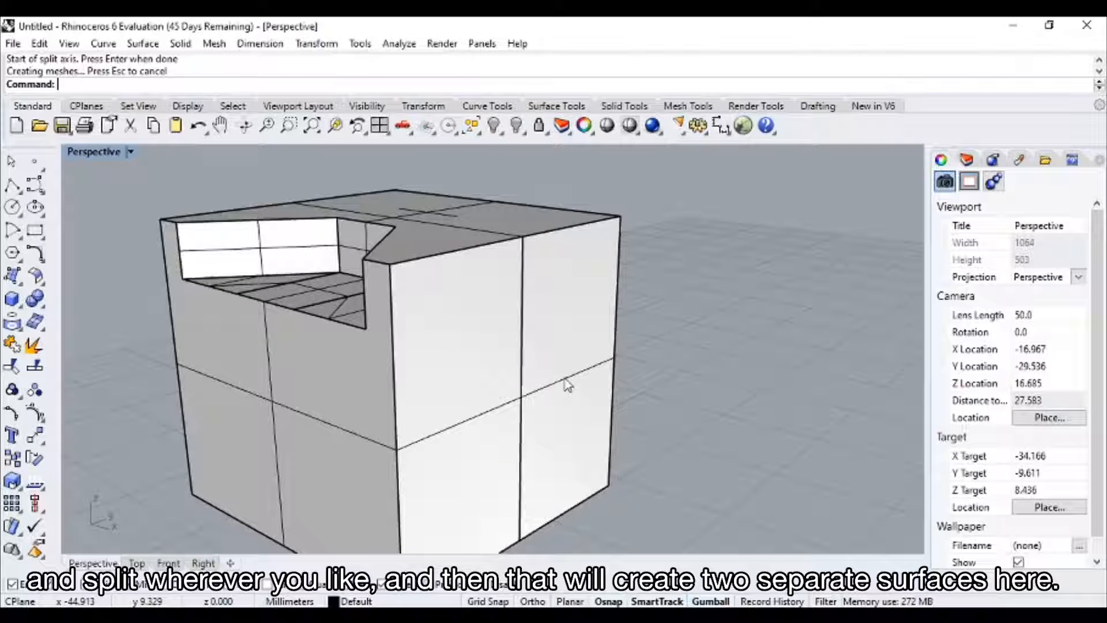
Try MoveFace on just the rear half of the split side face.
scroll(568, 380, "down", 6)
right_click_drag(628, 385, 538, 346, "shift")
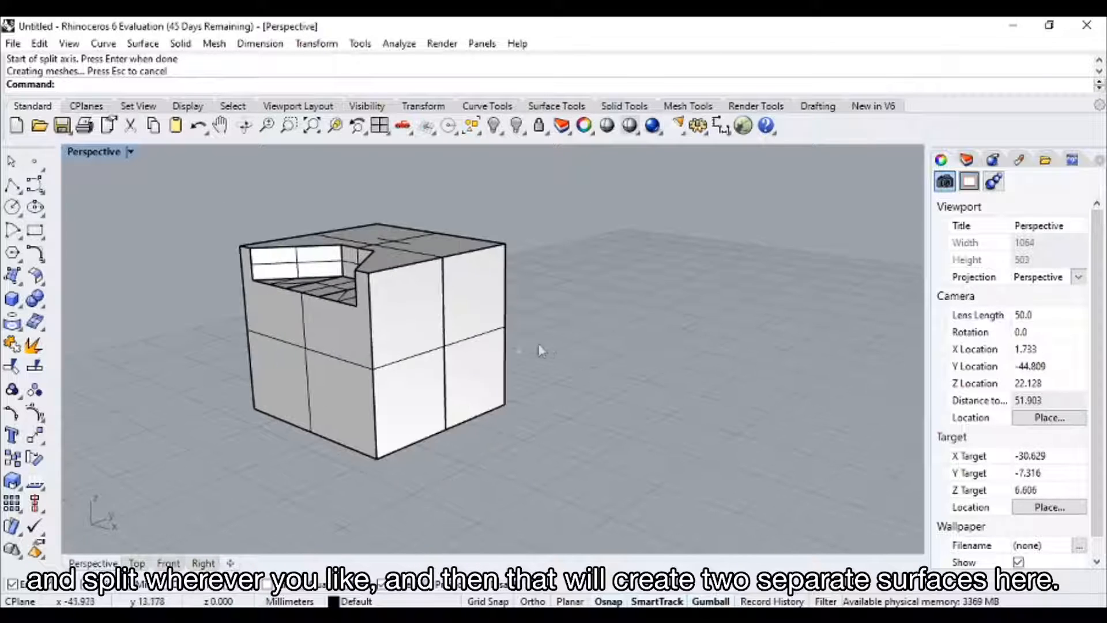
left_click(44, 307)
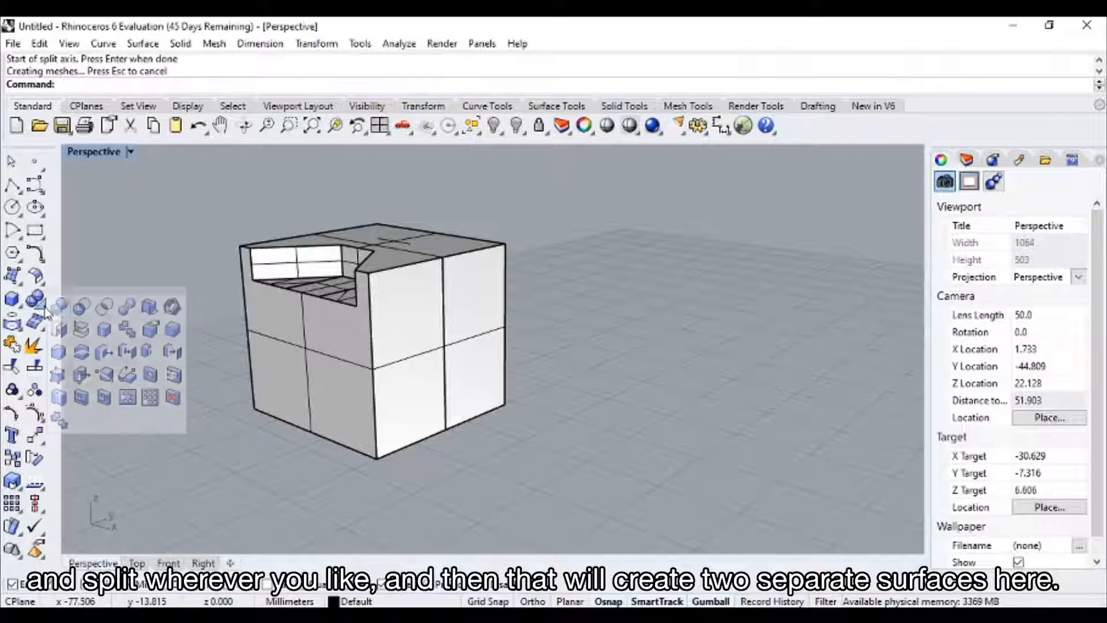
left_click(105, 351)
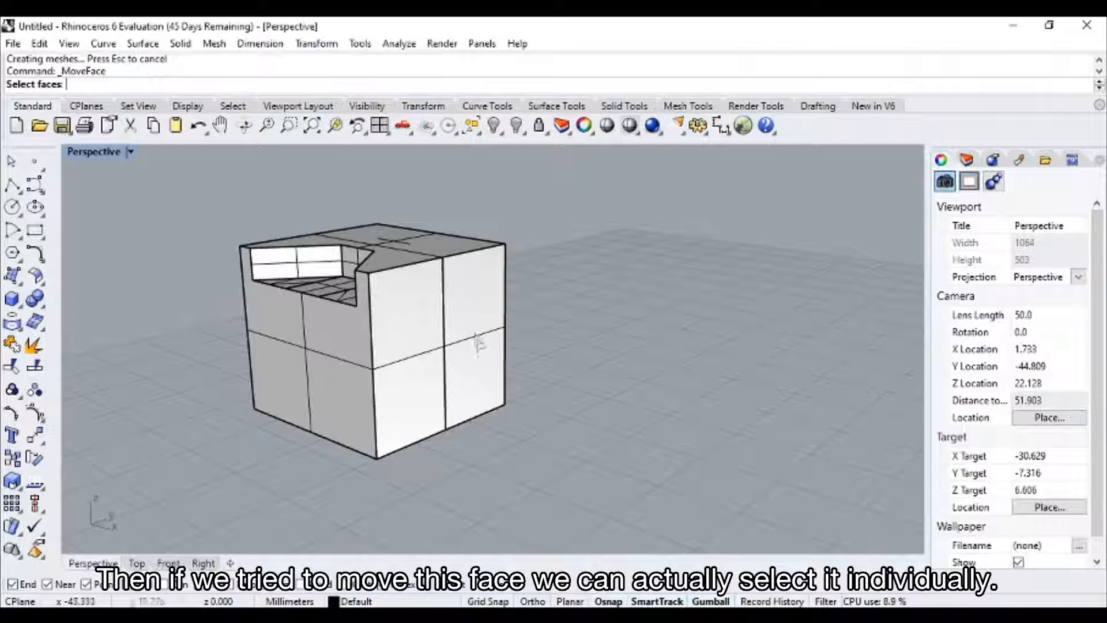
left_click(478, 333)
right_click_drag(540, 324, 522, 342)
key("Escape")
Select all the cubes and leftover curves in the scene and delete them.
scroll(521, 341, "down", 8)
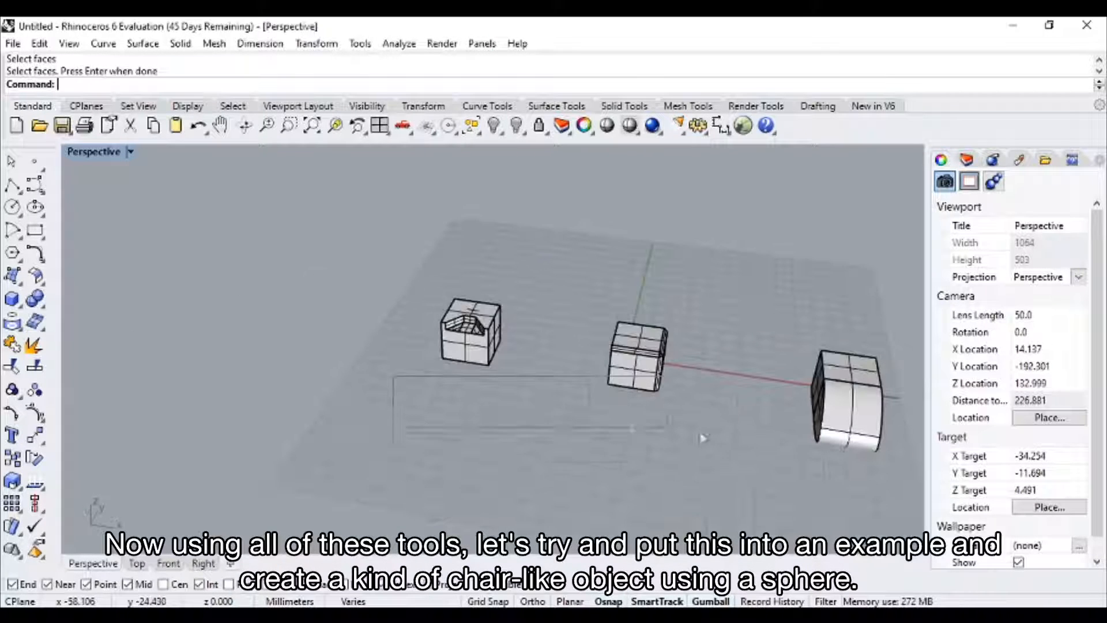
key("ctrl+a")
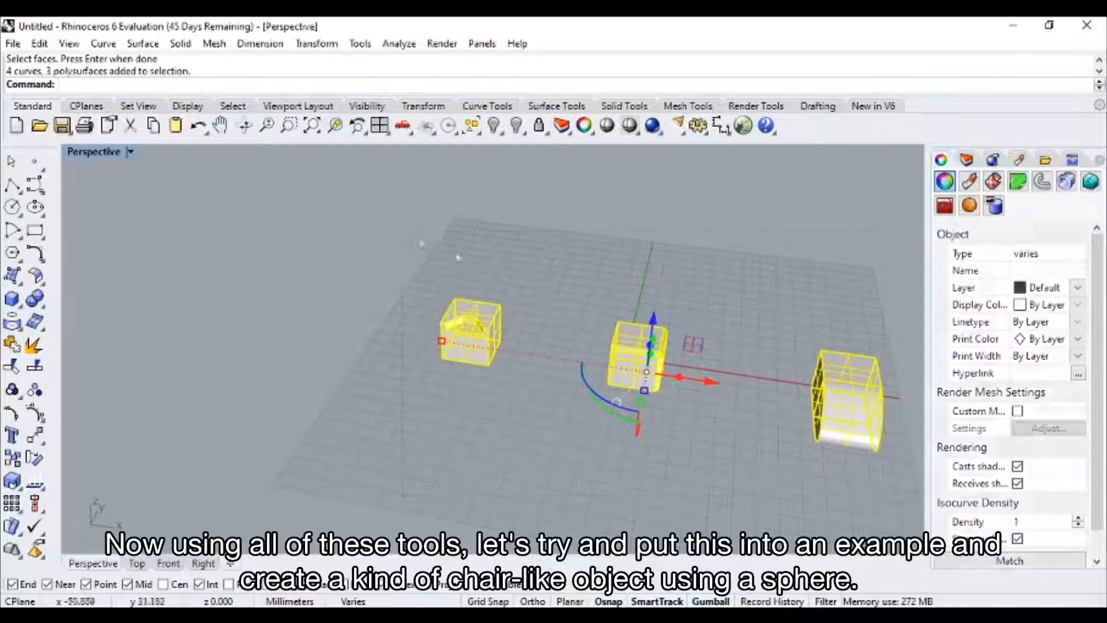
key("Delete")
Create a solid sphere with a radius of about 19.4 mm on the ground plane.
right_click_drag(519, 312, 393, 337)
left_click(41, 311)
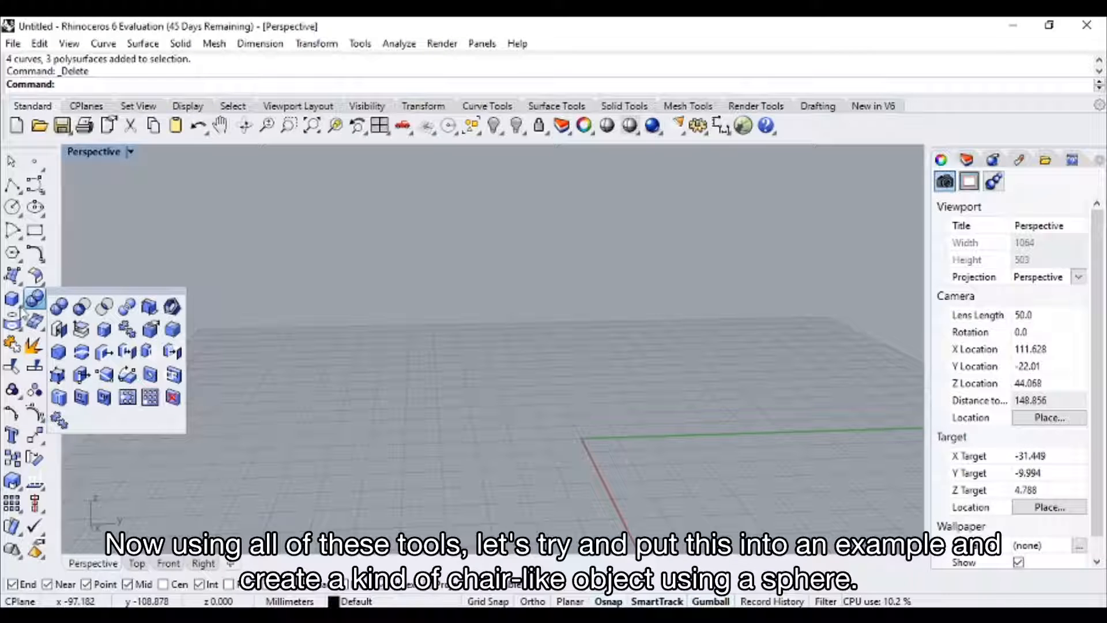
left_click(81, 307)
right_click_drag(344, 427, 385, 353)
left_click(349, 413)
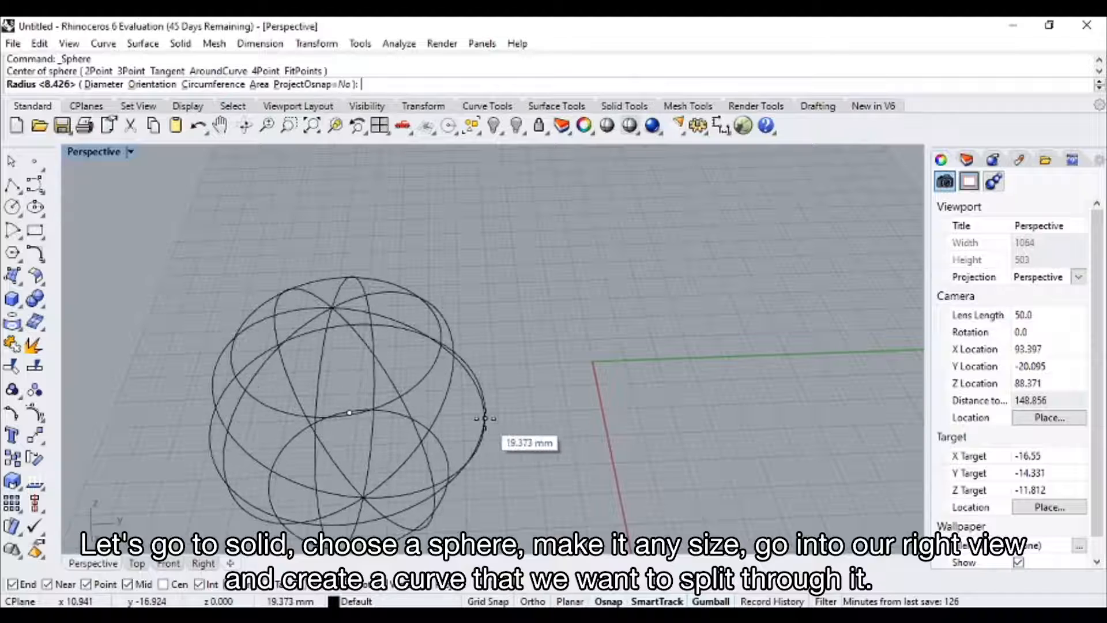
left_click(484, 418)
In the Right view, draw a five-point, degree 3 control-point curve sloping down through the sphere and levelling out past its far side.
mouse_move(485, 418)
right_mouse_down()
mouse_move(667, 333)
mouse_move(579, 335)
right_mouse_up()
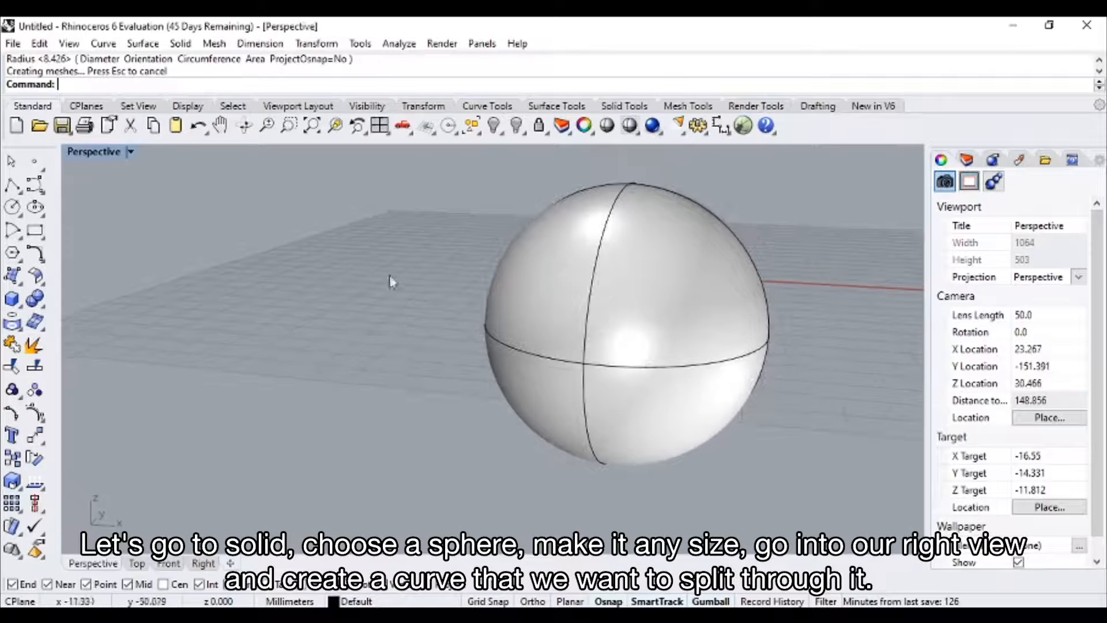
double_click(97, 155)
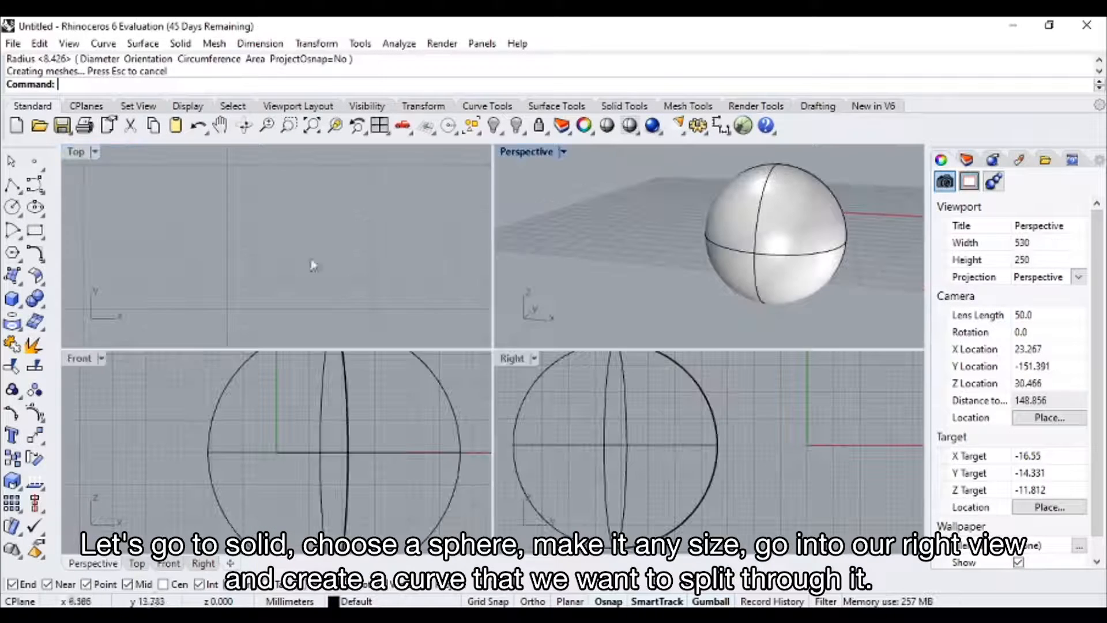
double_click(519, 362)
scroll(518, 365, "down", 5)
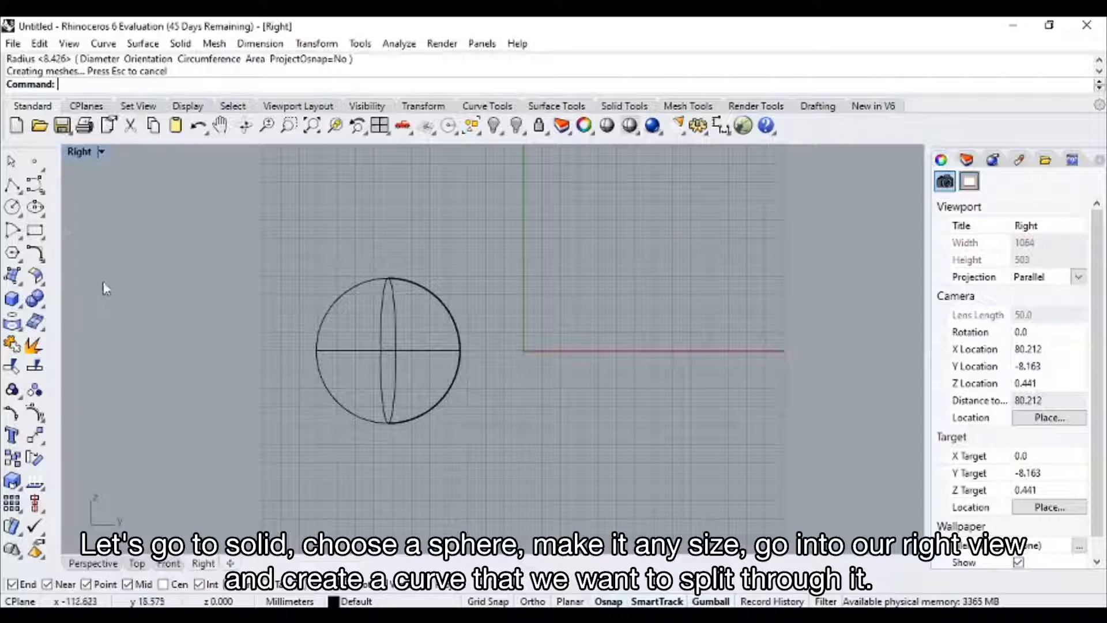
left_click(13, 186)
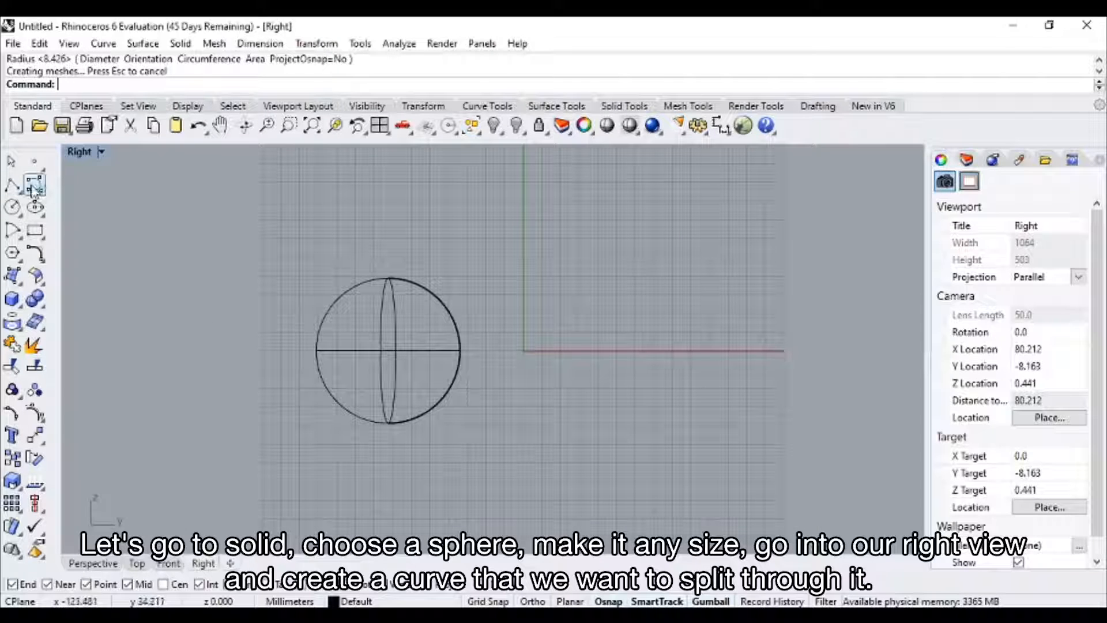
left_click(252, 294)
left_click(322, 294)
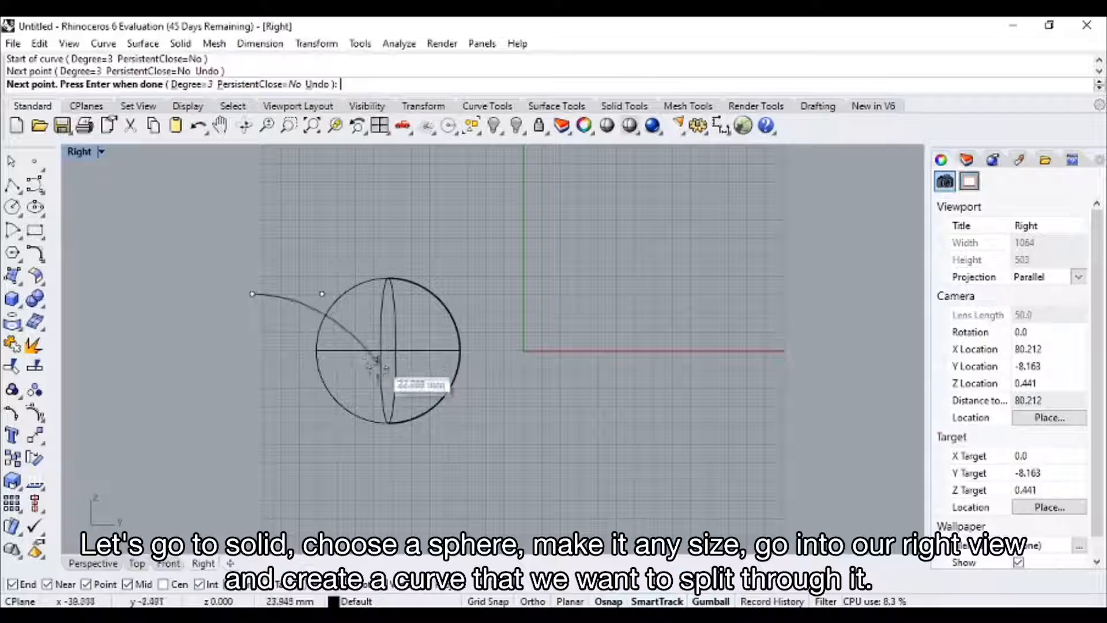
left_click(376, 382)
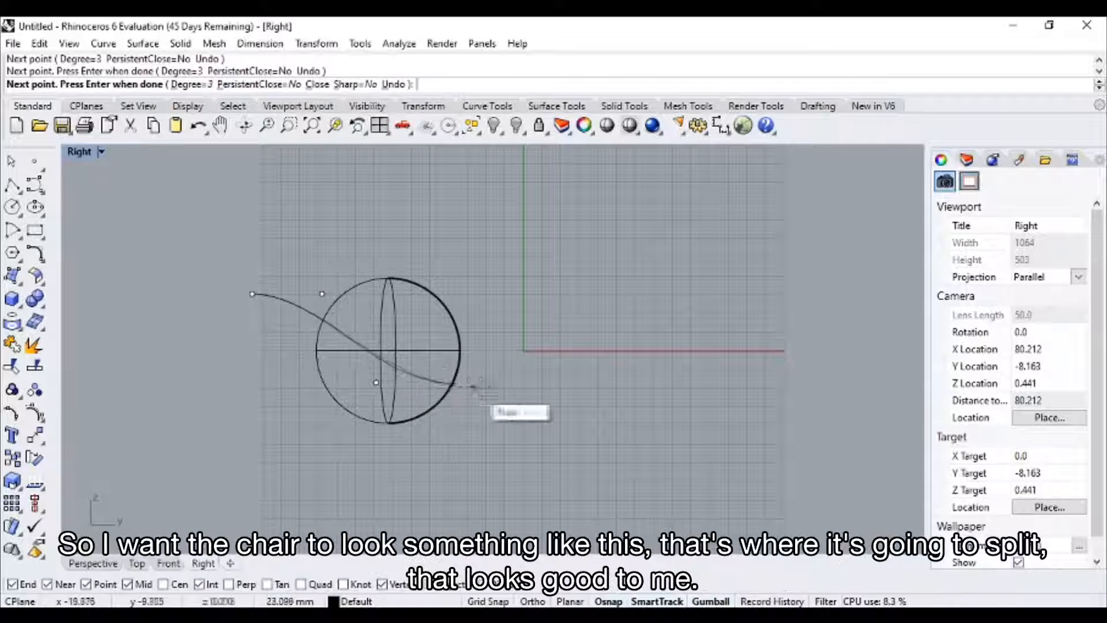
left_click(408, 393)
left_click(588, 381)
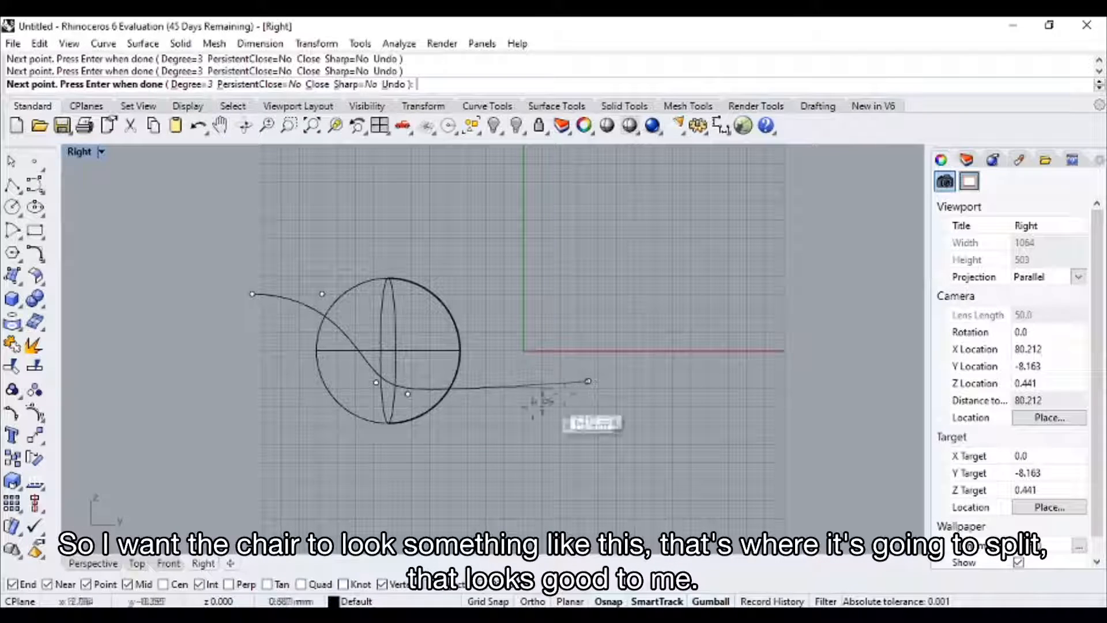
key("Return")
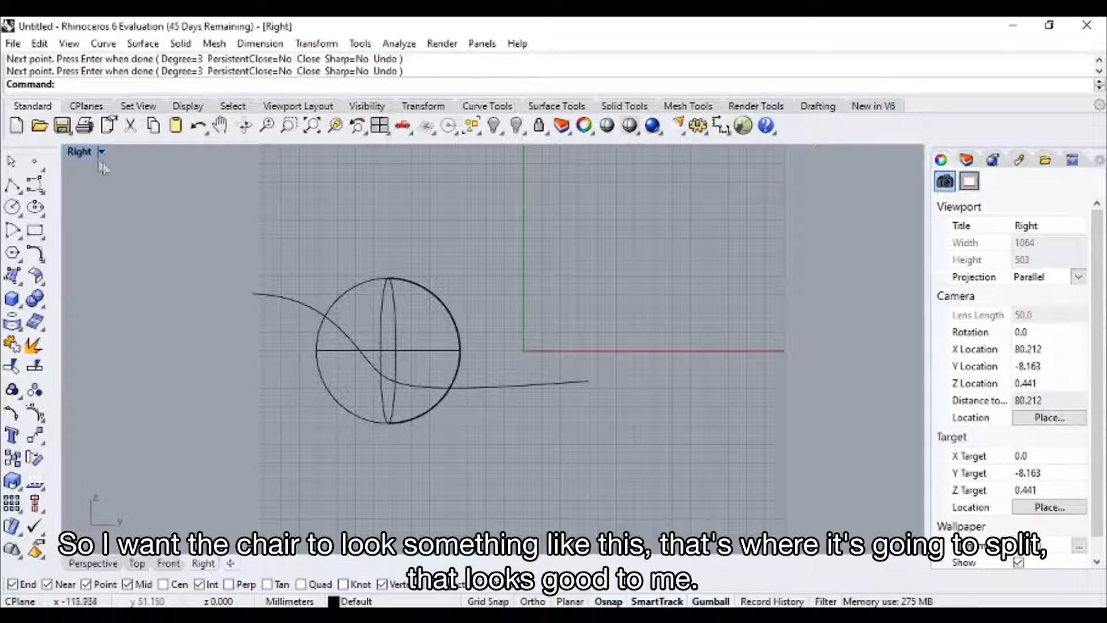
In the Perspective view, move the curve along the X axis until it lies entirely beside the sphere.
double_click(79, 153)
double_click(543, 155)
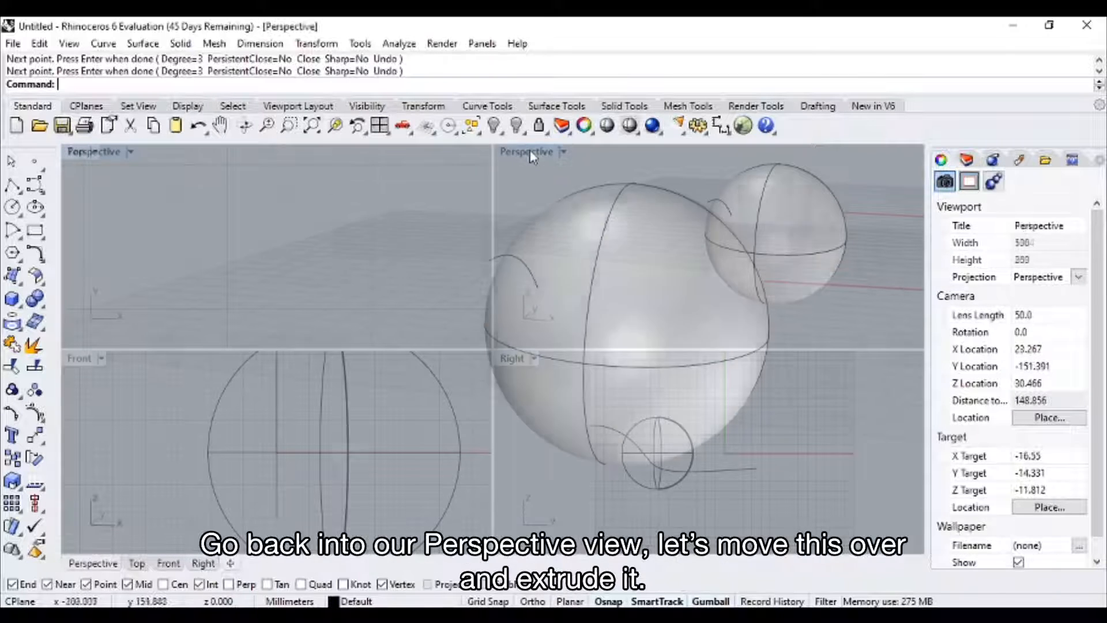
scroll(604, 299, "down", 8)
right_click_drag(604, 299, 463, 345)
left_click(460, 335)
right_click_drag(606, 405, 772, 412)
left_click_drag(646, 306, 595, 305)
right_click_drag(652, 323, 603, 329)
type("Extur")
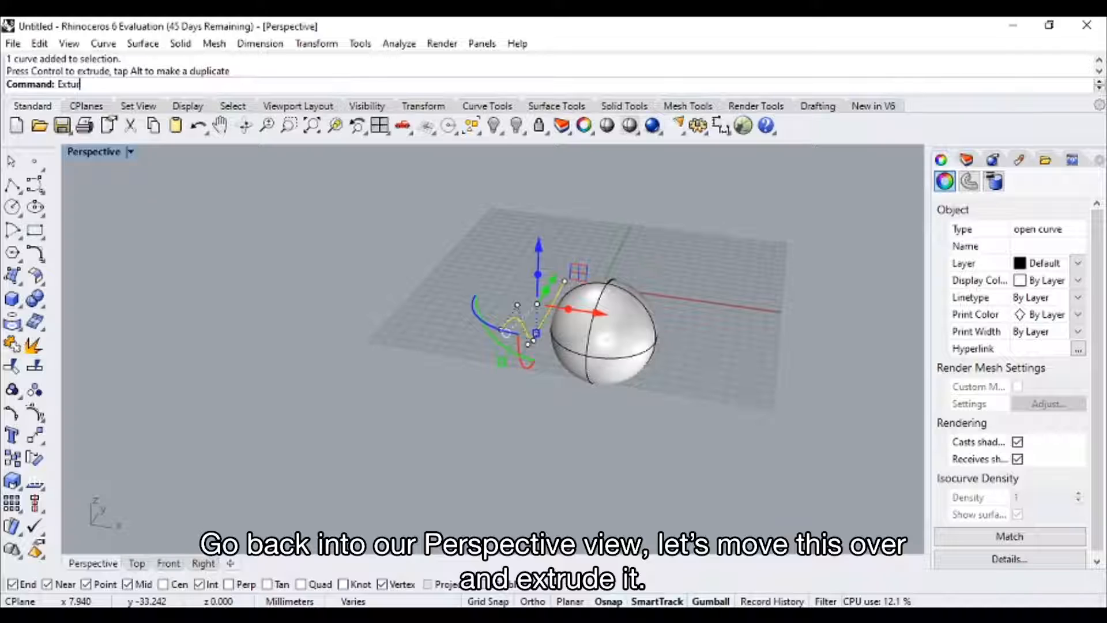
type("de")
key("Return")
Extrude the curve straight along the X axis through the sphere and out past its far side.
type("E")
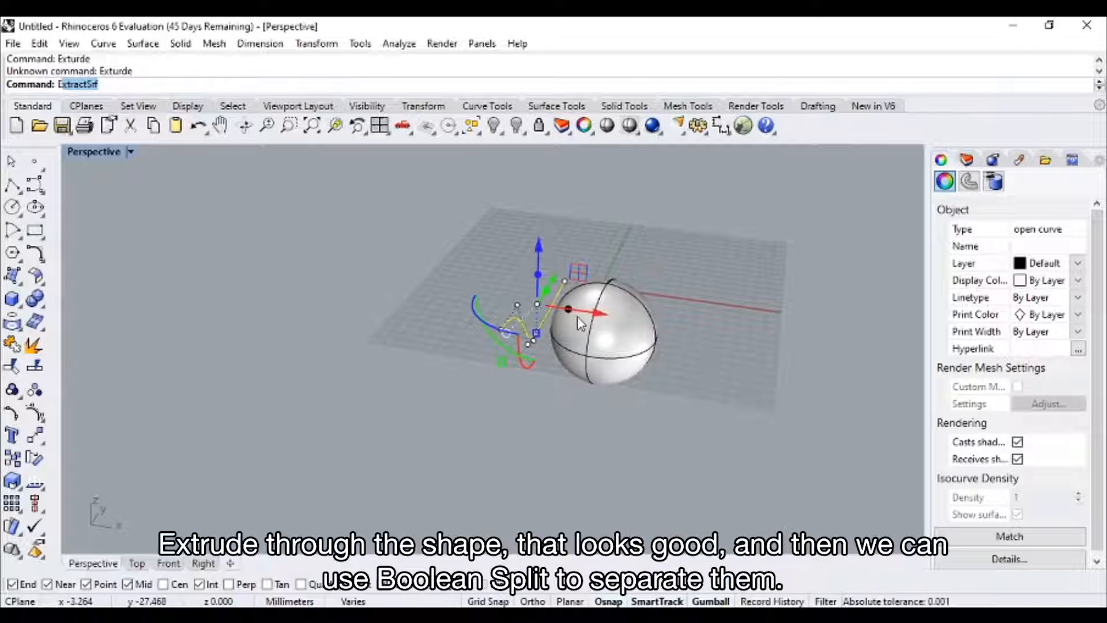
type("xturde")
key("BackSpace")
key("BackSpace")
key("BackSpace")
key("BackSpace")
type("rude")
key("Return")
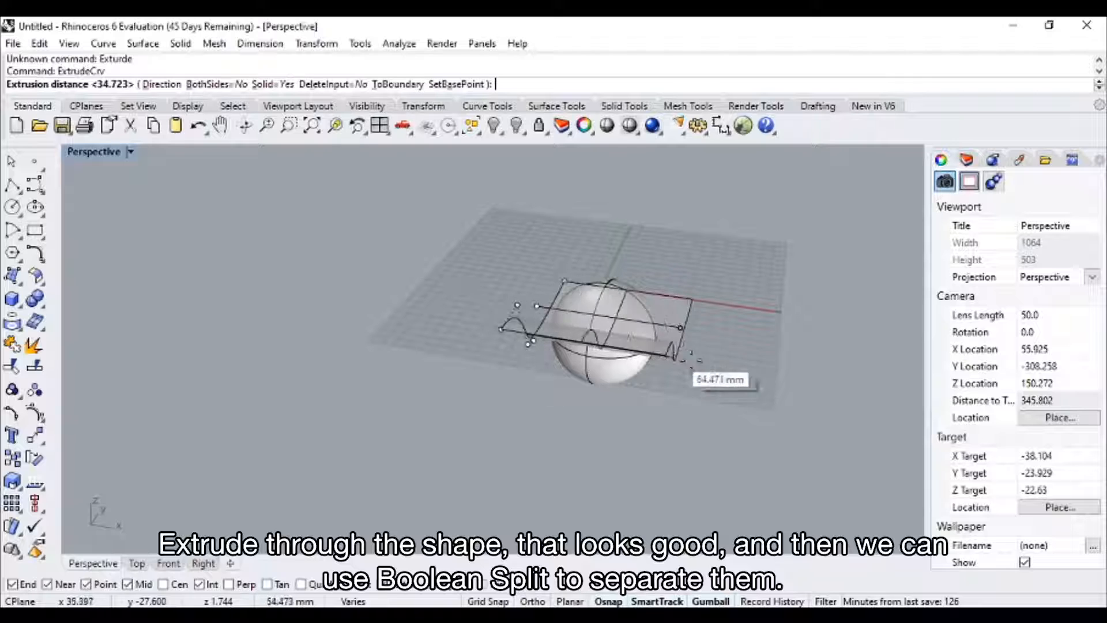
left_click(721, 379)
right_click_drag(722, 385, 453, 398)
left_click(672, 398)
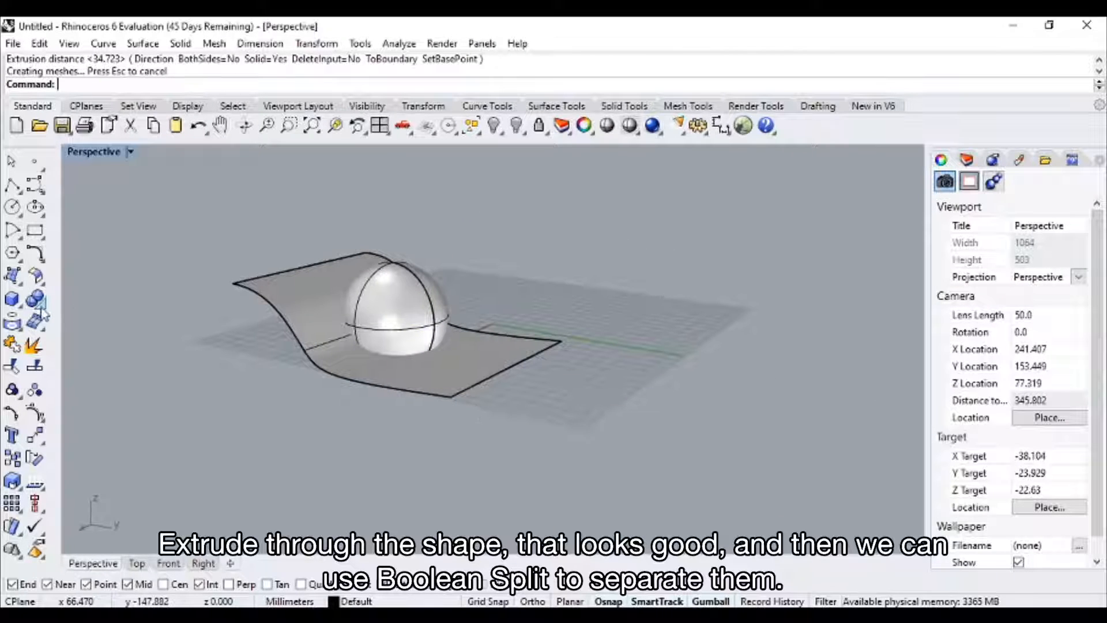
Boolean Split the sphere using the extruded curved surface as the cutting object.
left_click(35, 298)
left_click(127, 306)
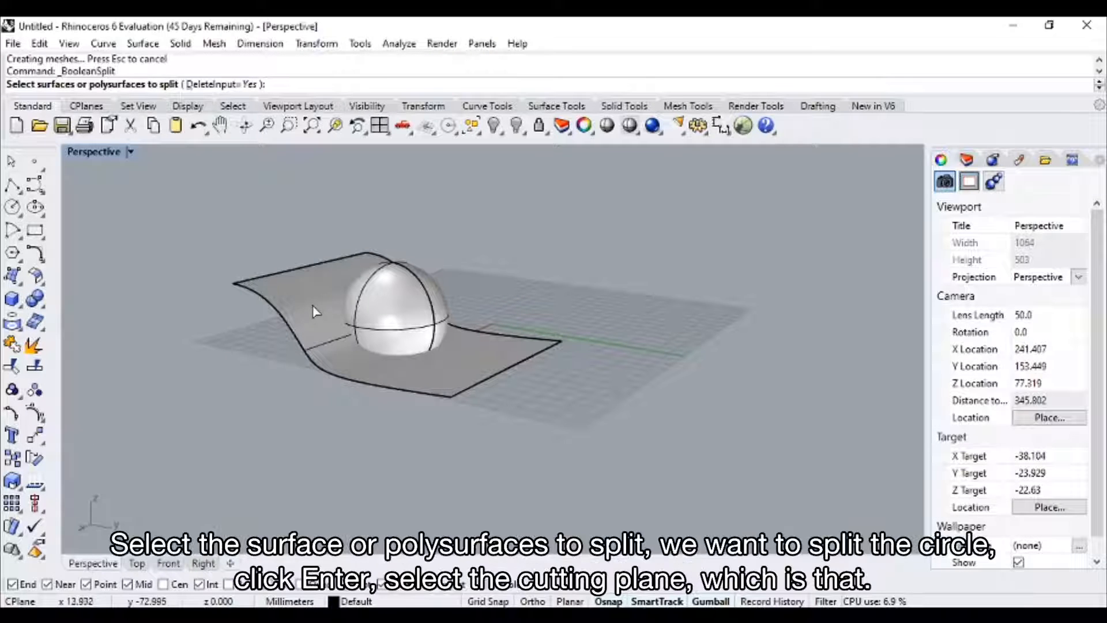
left_click(404, 330)
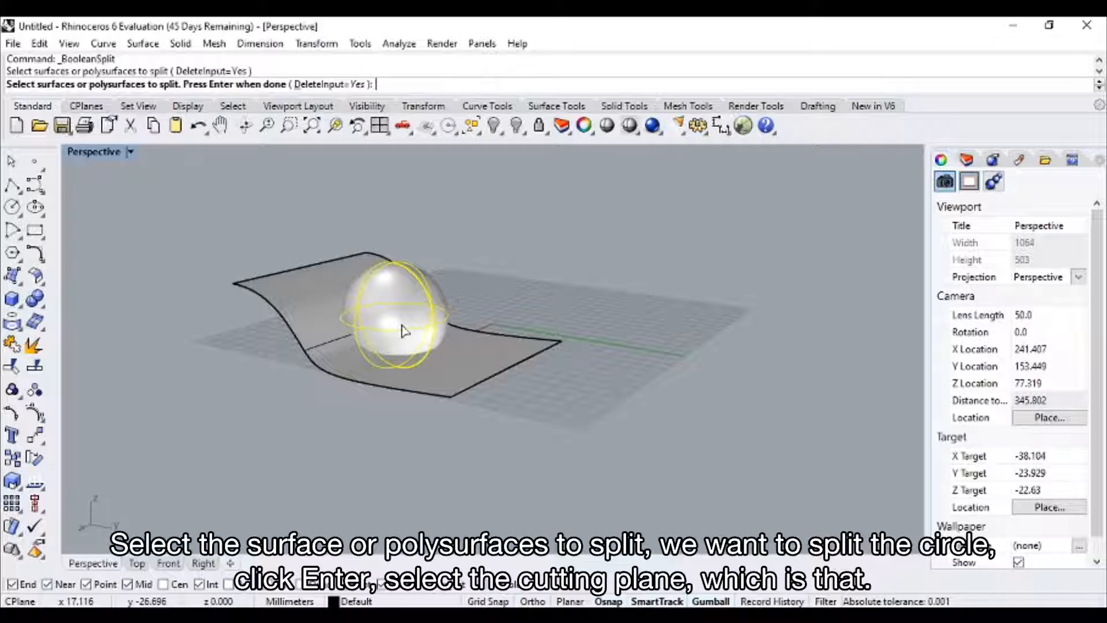
key("Return")
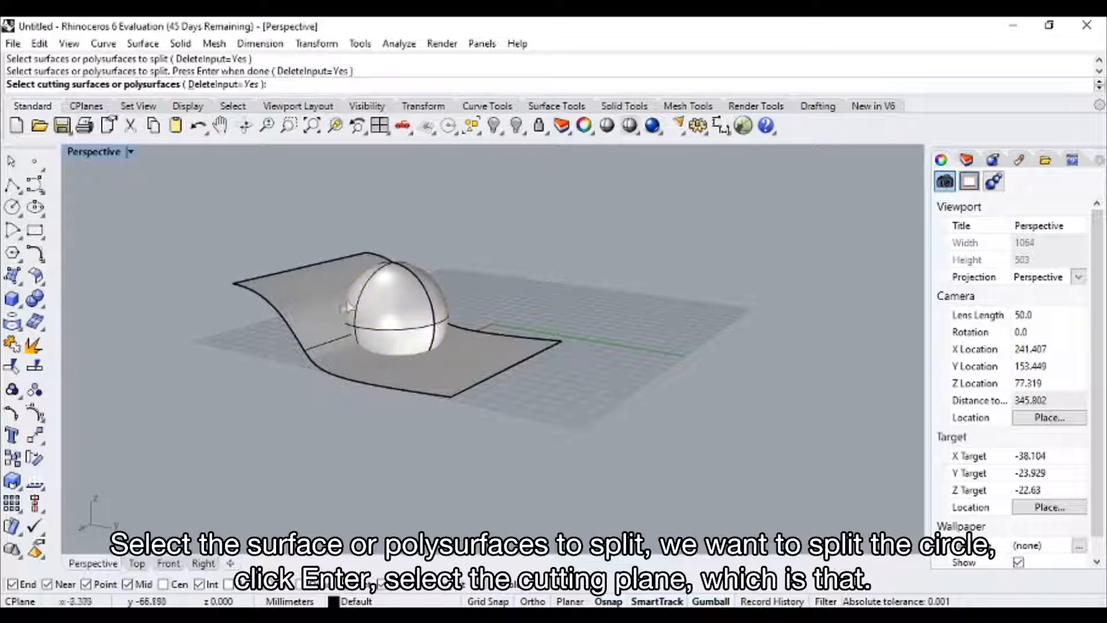
left_click(309, 316)
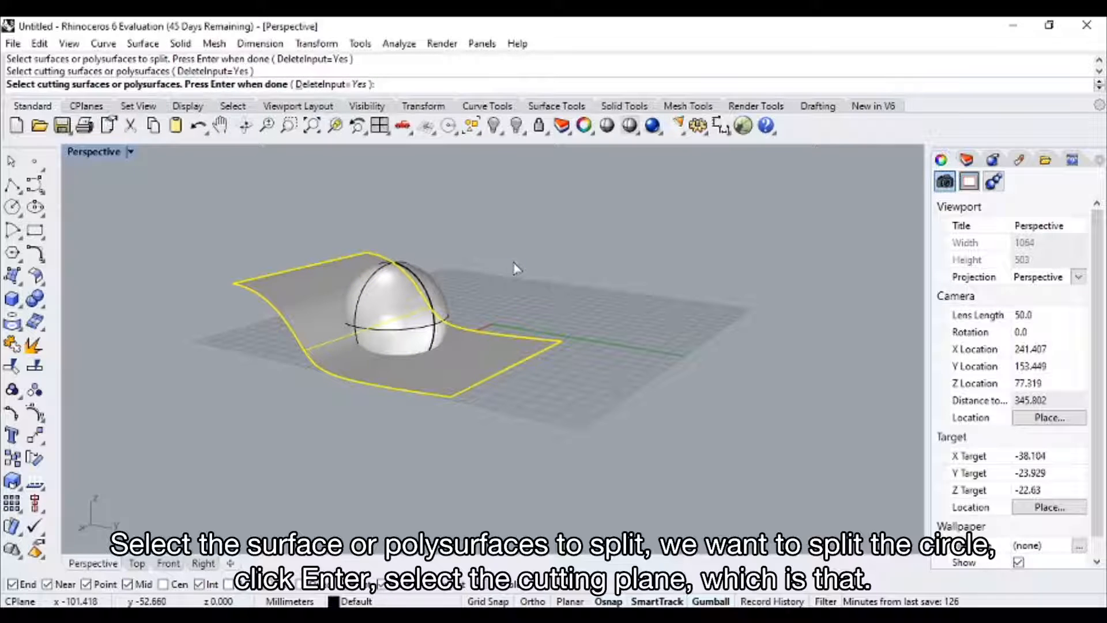
key("Return")
Delete the upper piece of the split sphere, the extruded cutting surface and the original curve.
mouse_move(517, 267)
right_mouse_down()
mouse_move(495, 327)
mouse_move(413, 359)
right_mouse_up()
left_click(495, 326)
key("Delete")
left_click(316, 306)
key("Delete")
right_click_drag(317, 305, 436, 310)
left_click(436, 310)
key("Delete")
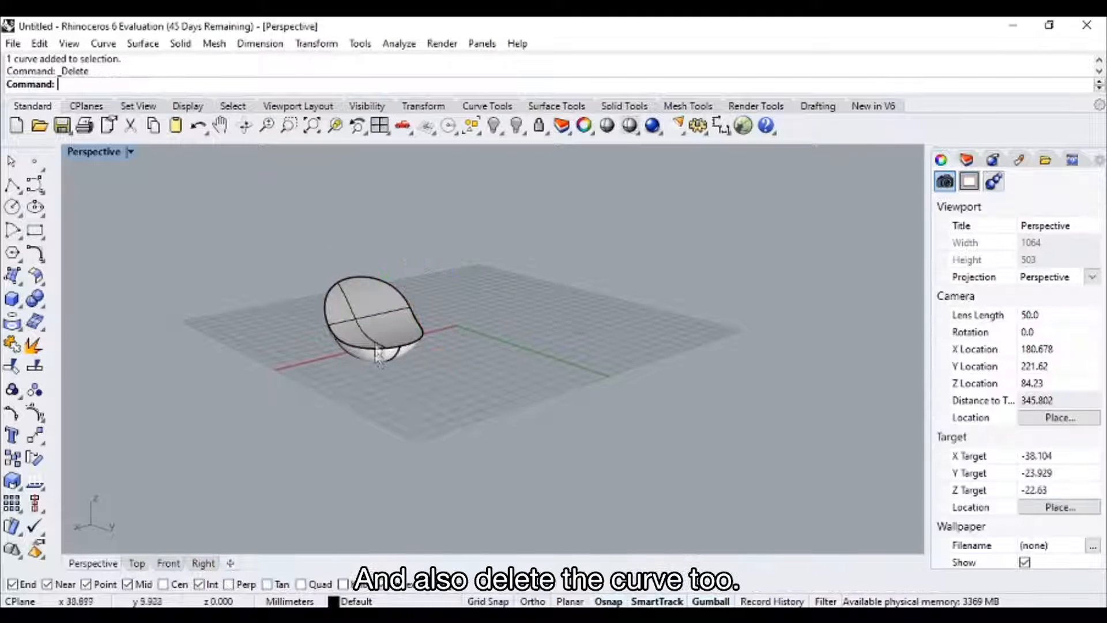
Shell the remaining sphere piece with a thickness of 1, removing its curved seat face.
scroll(377, 353, "up", 6)
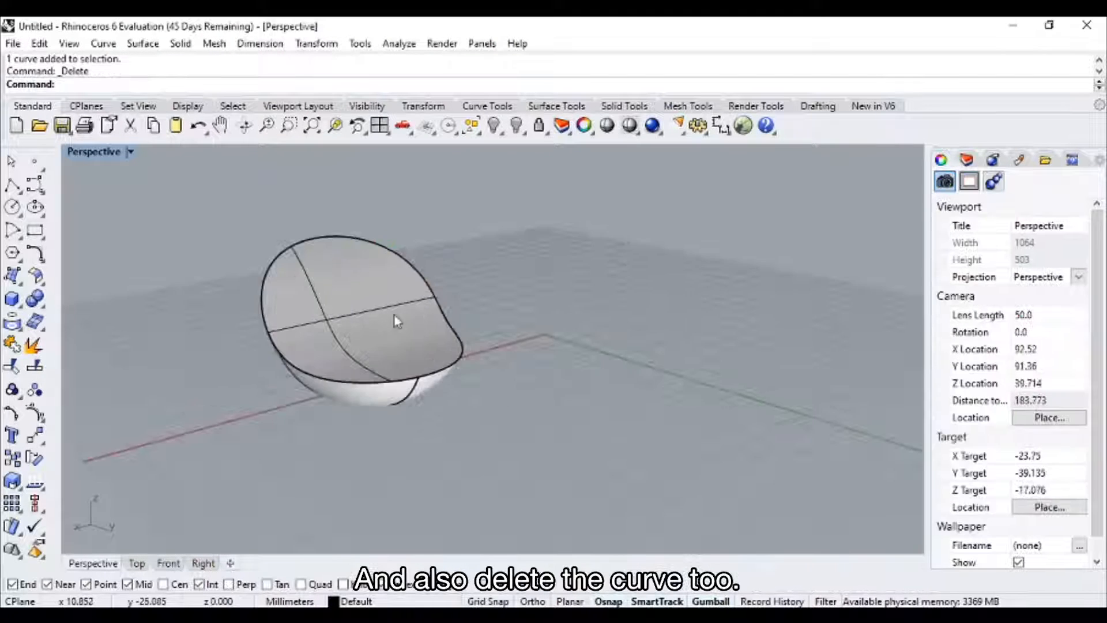
left_click(34, 298)
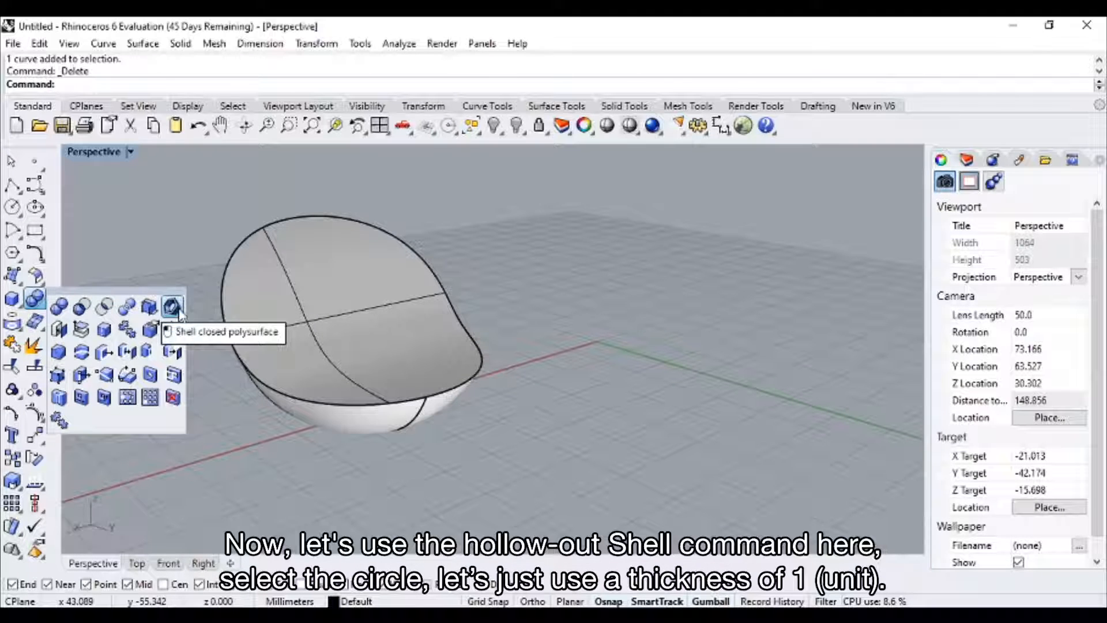
left_click(172, 307)
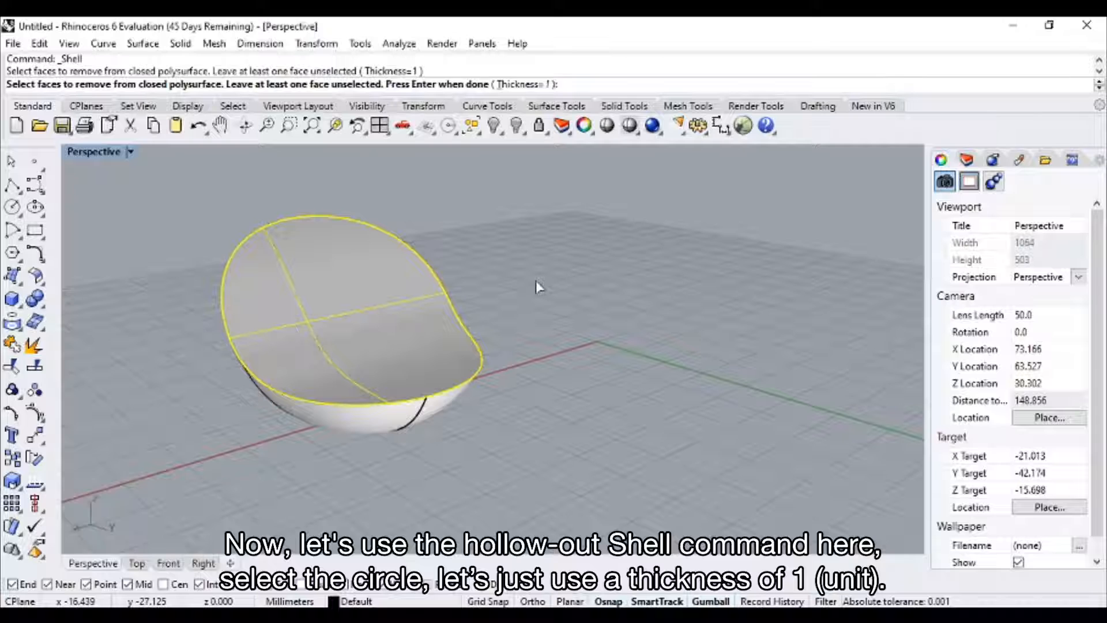
key("Return")
right_click_drag(507, 318, 467, 331)
Fillet the inner and outer rim edges of the shelled chair with a radius of 0.25.
left_click(44, 311)
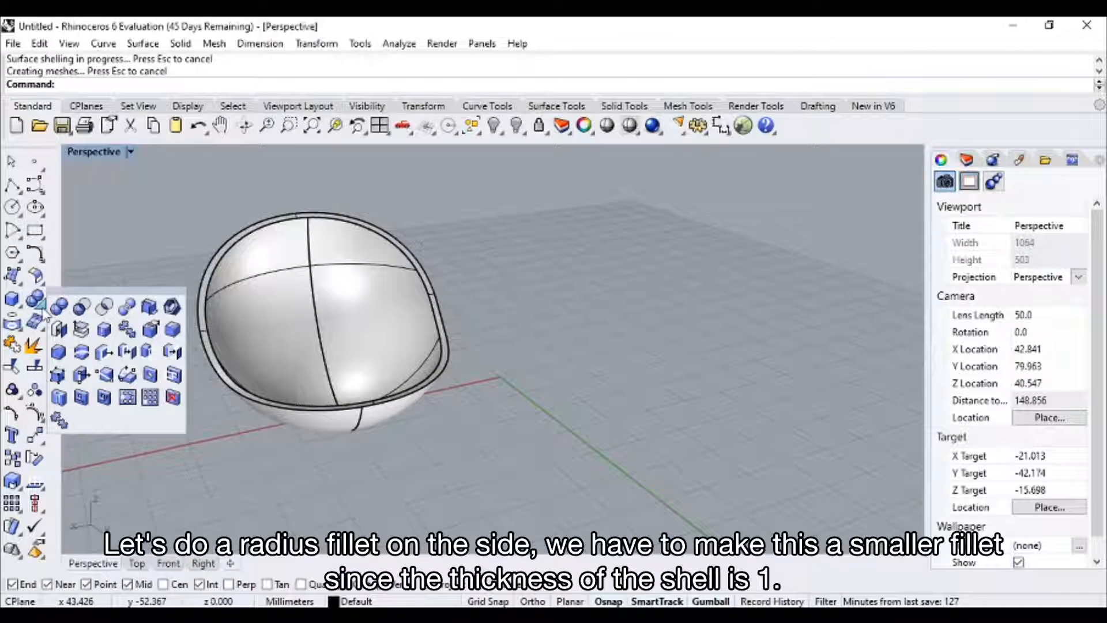
left_click(173, 339)
right_click_drag(302, 349, 369, 355)
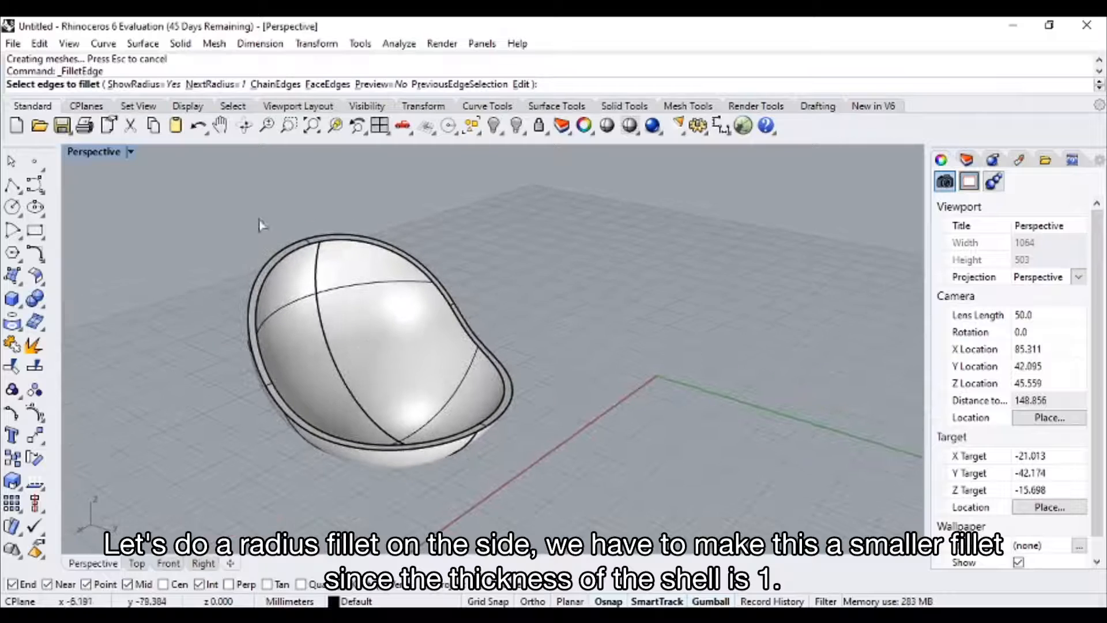
left_click(238, 87)
type("0.25")
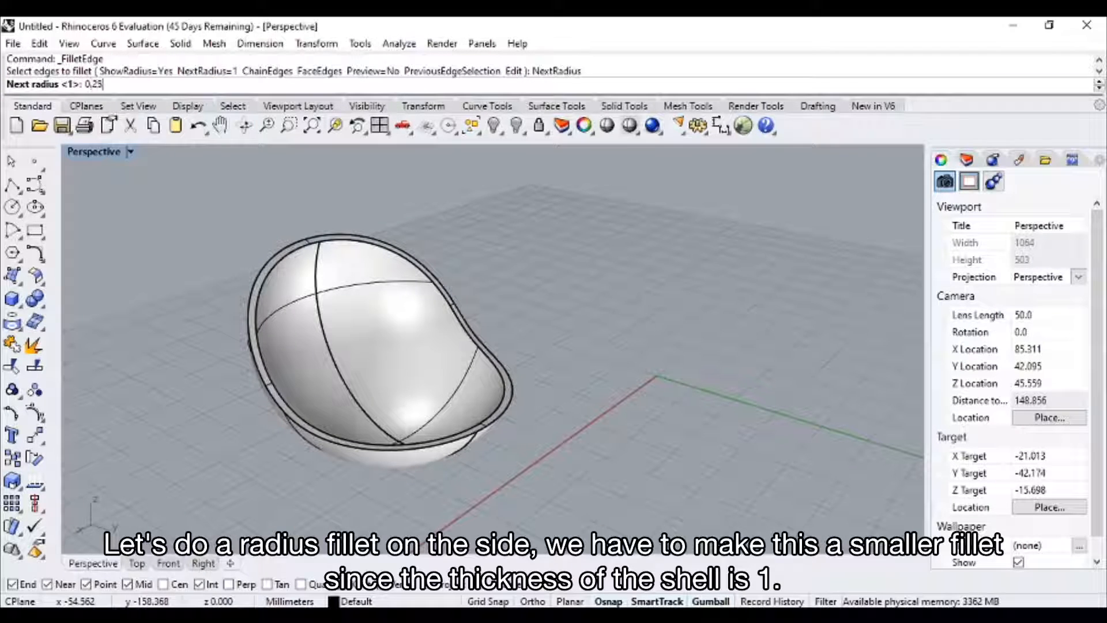
key("Return")
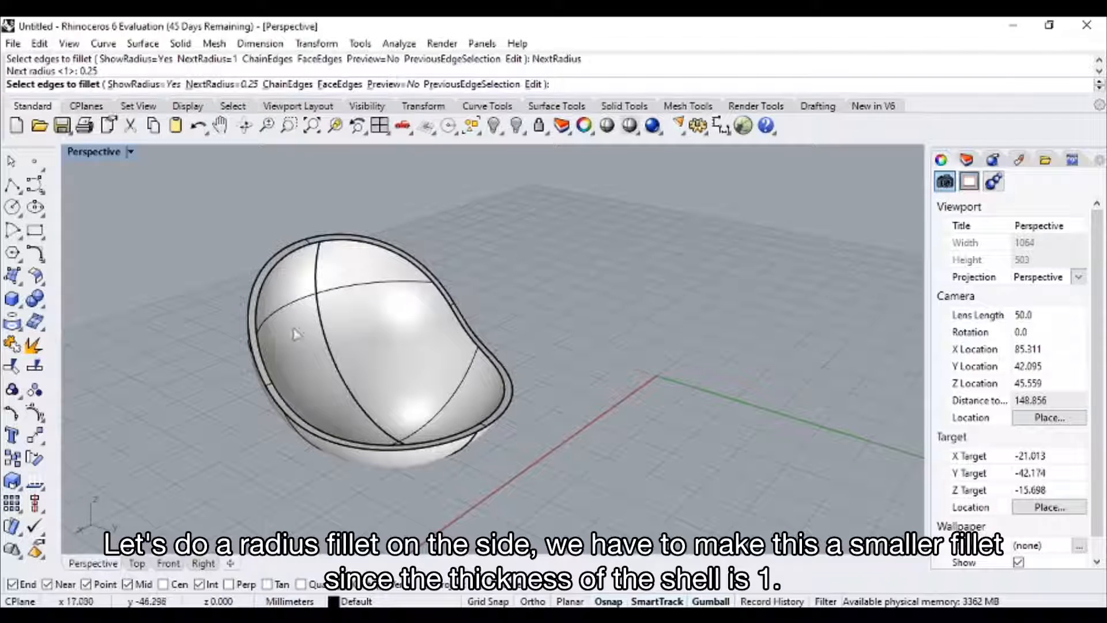
left_click(257, 311)
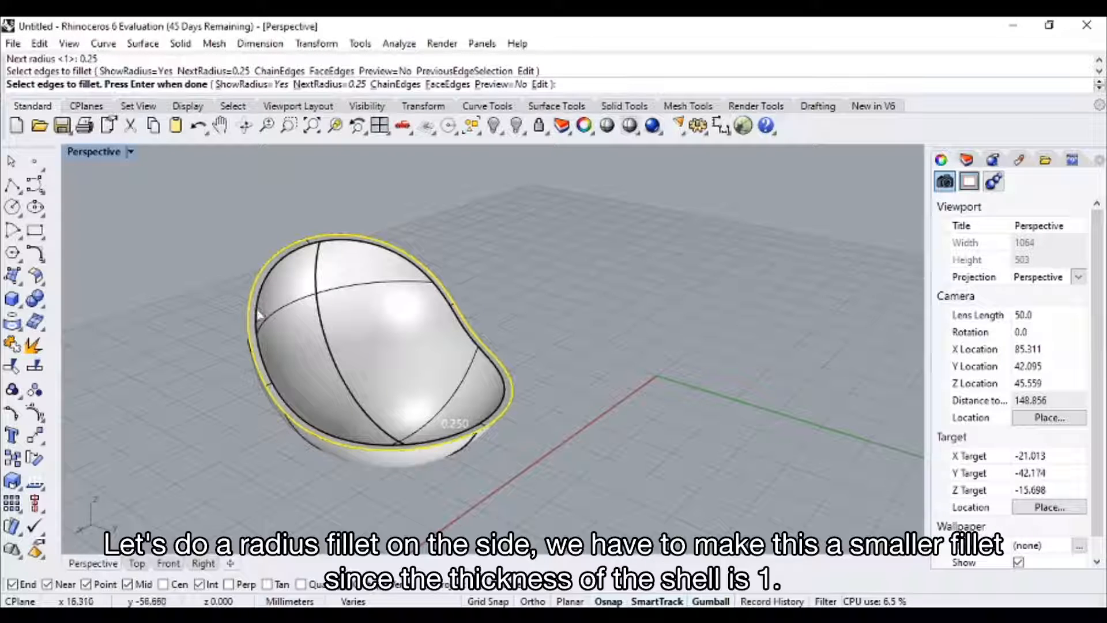
left_click(257, 314)
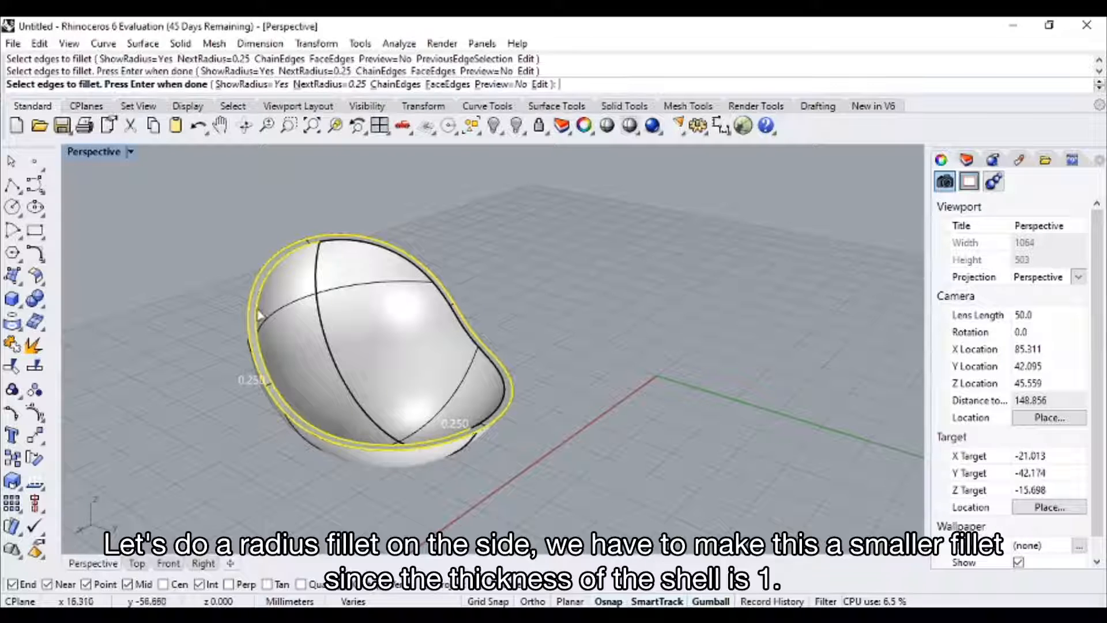
left_click(330, 241)
right_click_drag(623, 399, 569, 404)
key("Return")
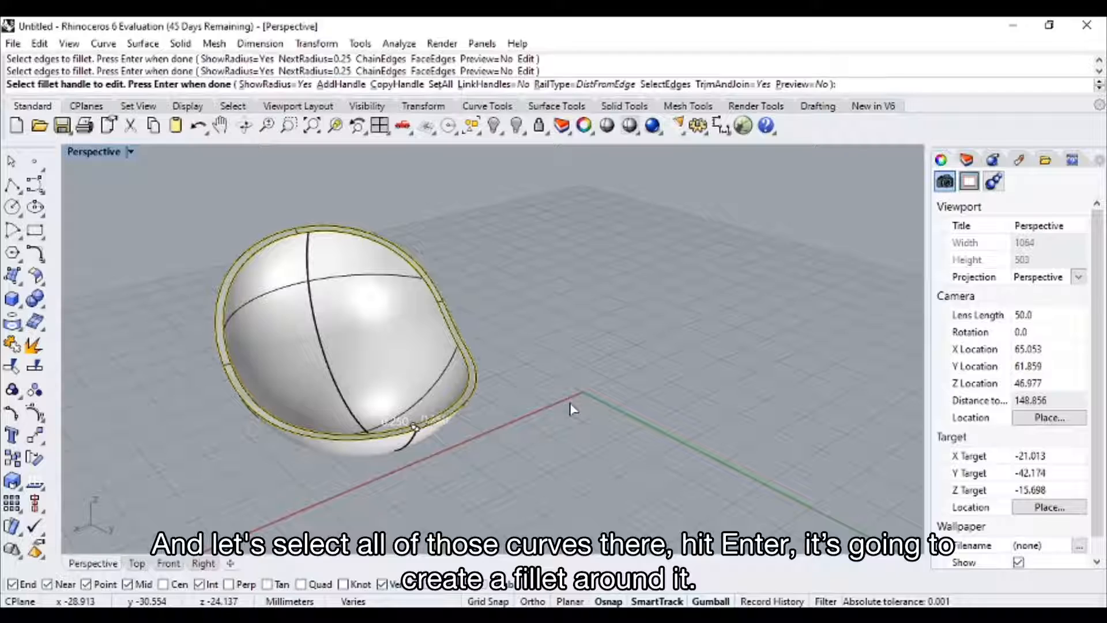
key("Return")
Apply CageEdit to the chair with a World-aligned bounding box, four degree 3 points in each direction, and a Global region.
right_click_drag(537, 415, 472, 427)
scroll(443, 432, "up", 4)
scroll(443, 427, "up", 4)
scroll(483, 417, "down", 4)
scroll(484, 418, "down", 4)
left_click(419, 351)
type("Edit")
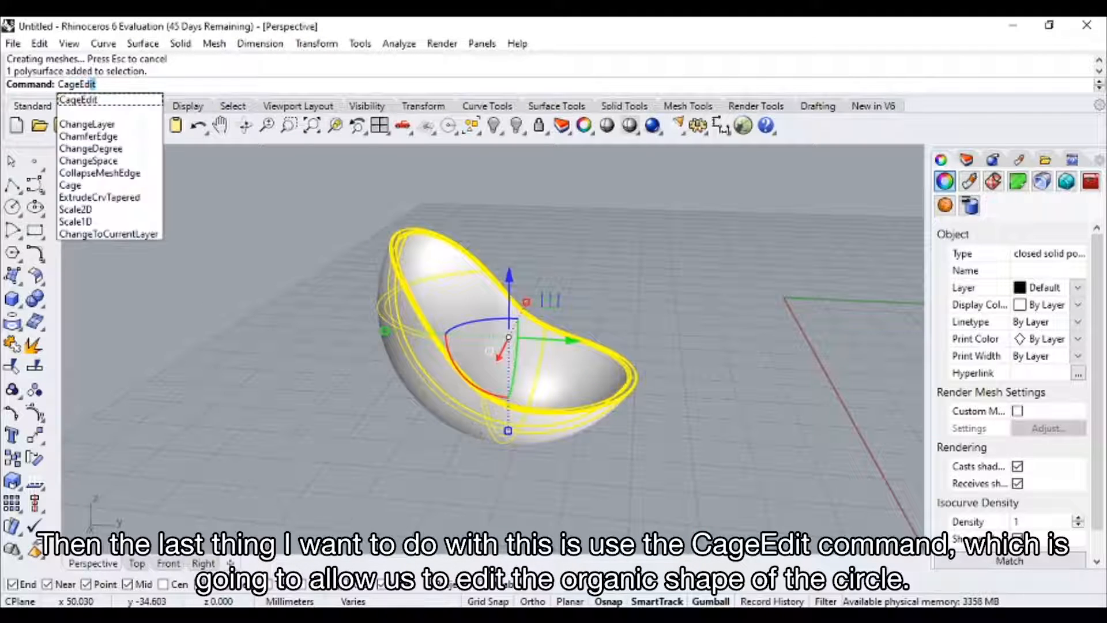
key("Return")
right_click_drag(472, 416, 524, 375)
left_click(137, 85)
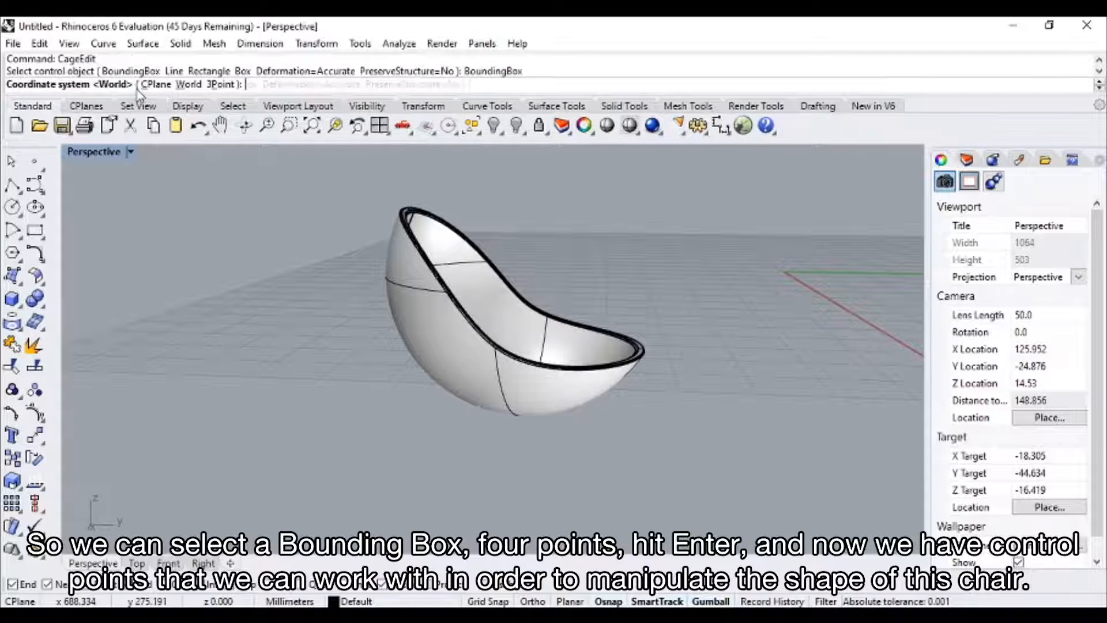
key("Return")
key("Return")
right_click_drag(257, 259, 334, 297)
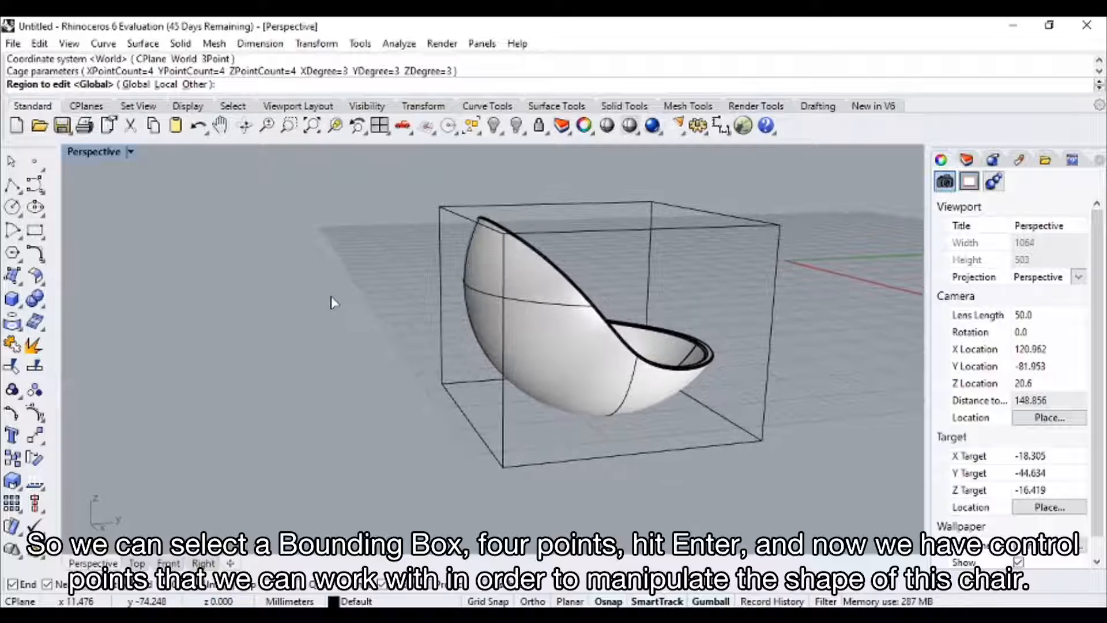
key("Return")
Select the six inner control points below the top row on the cage's back face and move them inward along Y to flatten the backrest.
scroll(530, 300, "up", 4)
right_click_drag(532, 302, 550, 330)
scroll(523, 315, "down", 8)
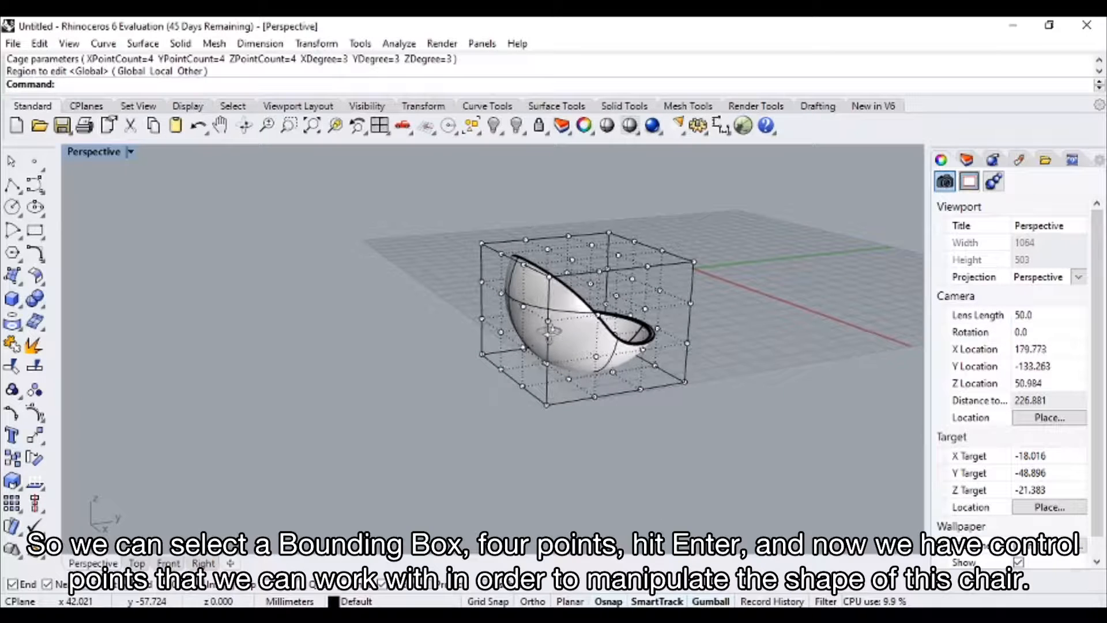
left_click(504, 296)
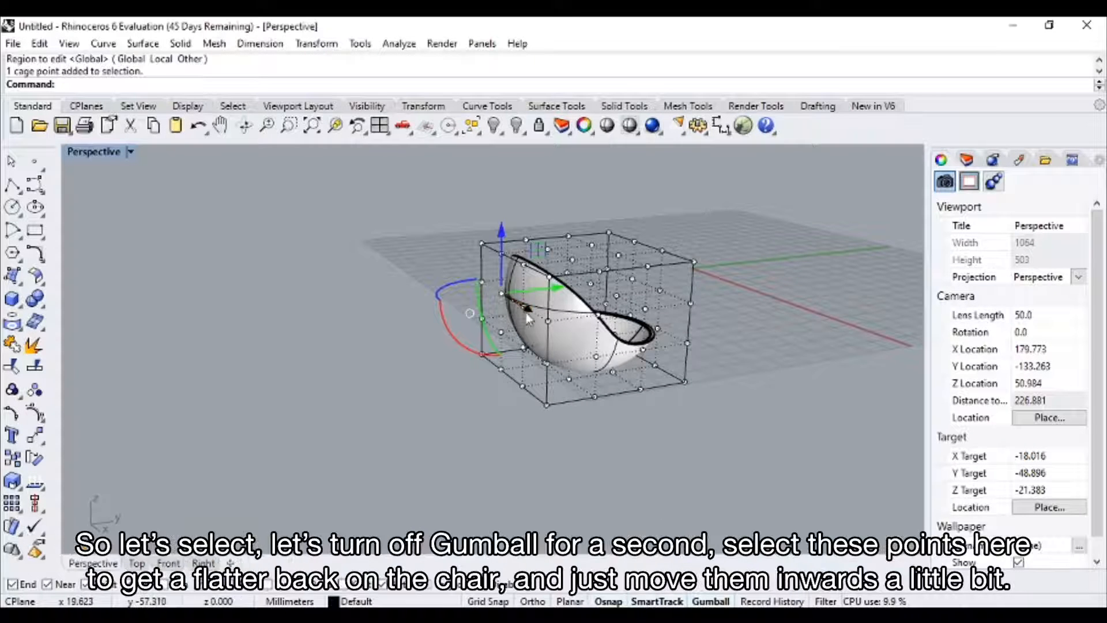
scroll(526, 315, "up", 2)
left_click(710, 601)
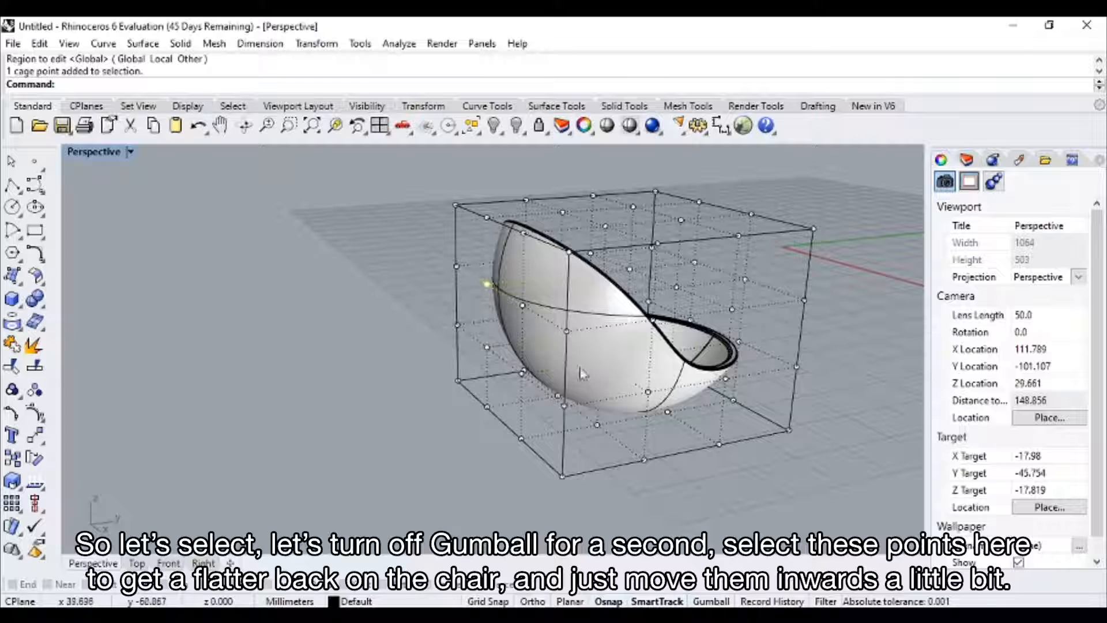
left_click(523, 305, "shift")
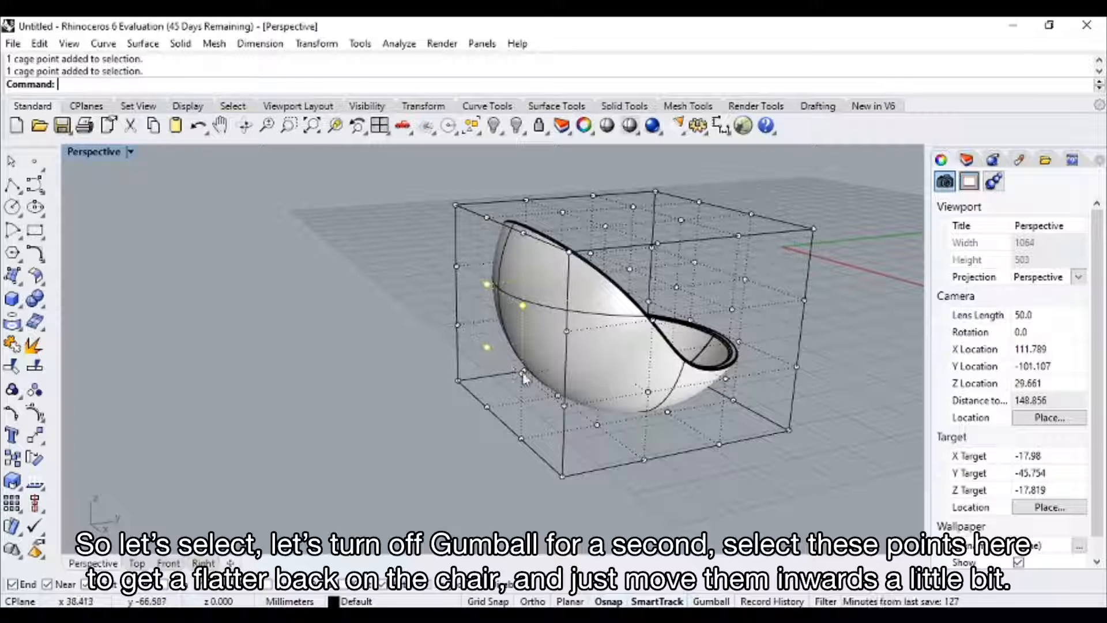
right_click_drag(625, 423, 545, 345)
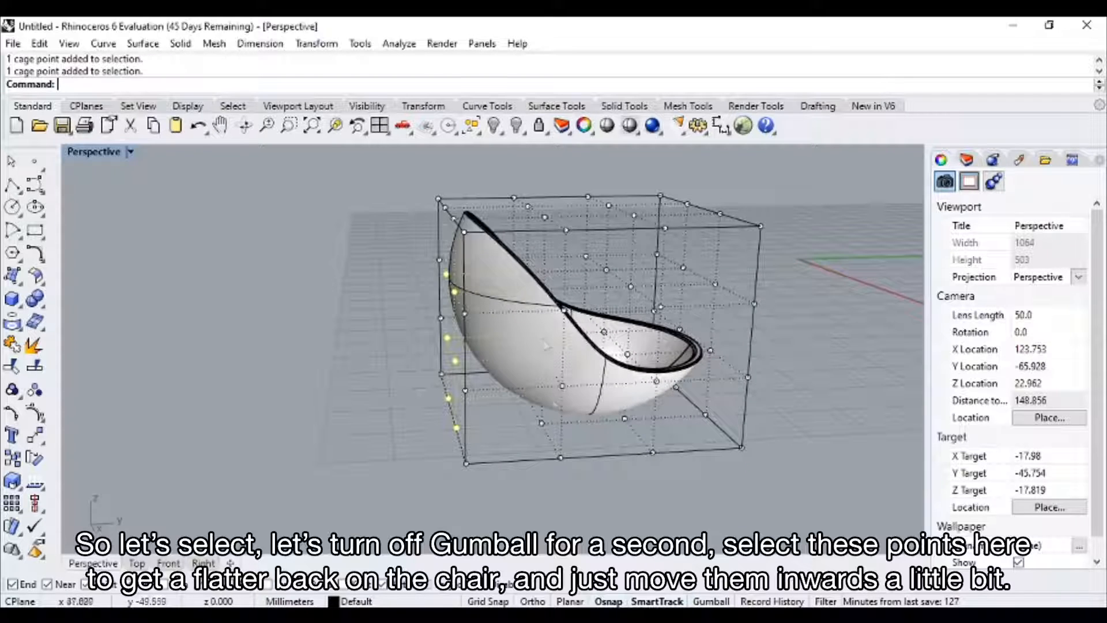
right_click_drag(729, 481, 668, 460)
left_click(712, 601)
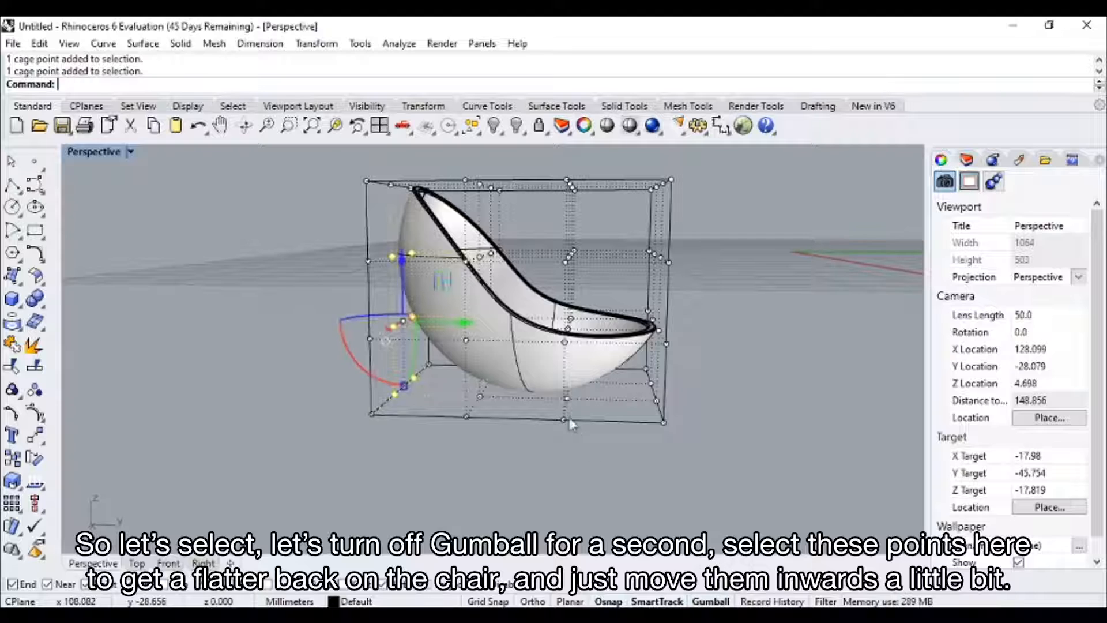
right_click_drag(410, 316, 507, 360)
left_click_drag(478, 349, 523, 353)
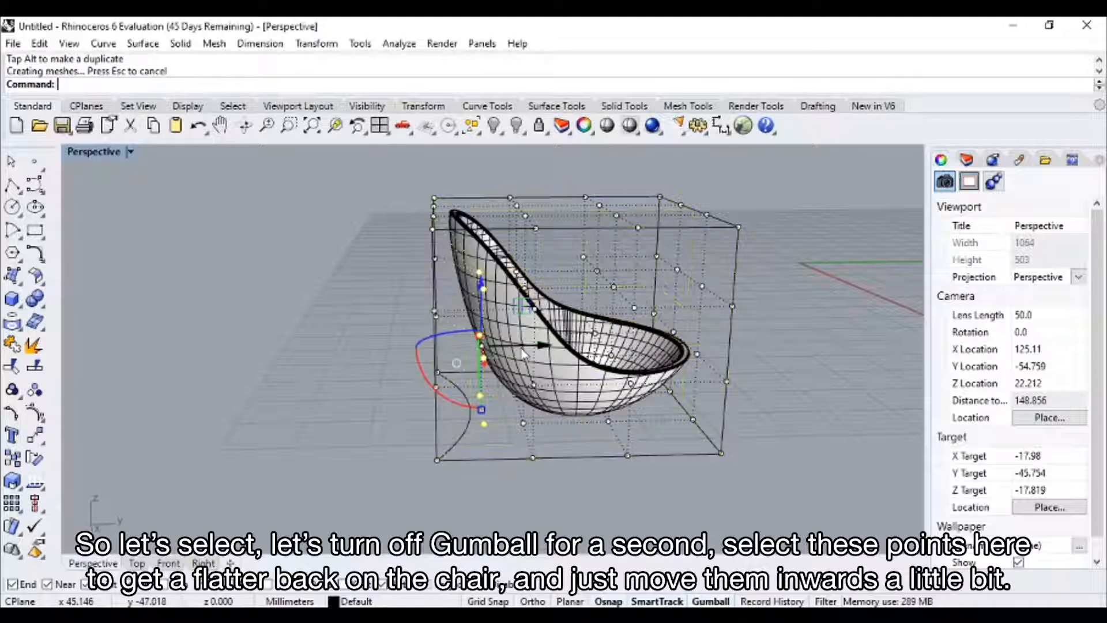
left_click(792, 352)
Select the control cage around the chair and delete it.
right_click_drag(791, 369, 497, 261)
left_click(481, 244)
key("Delete")
right_click_drag(577, 242, 482, 294)
Move the finished chair straight up along the Z axis.
left_click(618, 359)
left_click_drag(466, 274, 466, 194)
left_click(635, 288)
right_click_drag(635, 289, 587, 316)
scroll(586, 315, "down", 6)
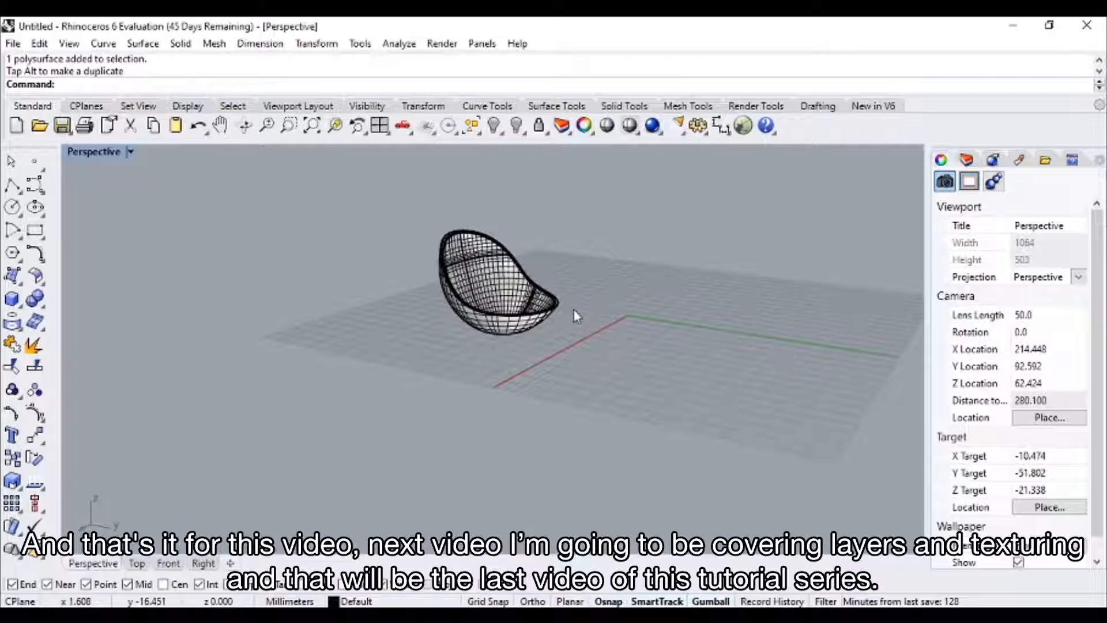